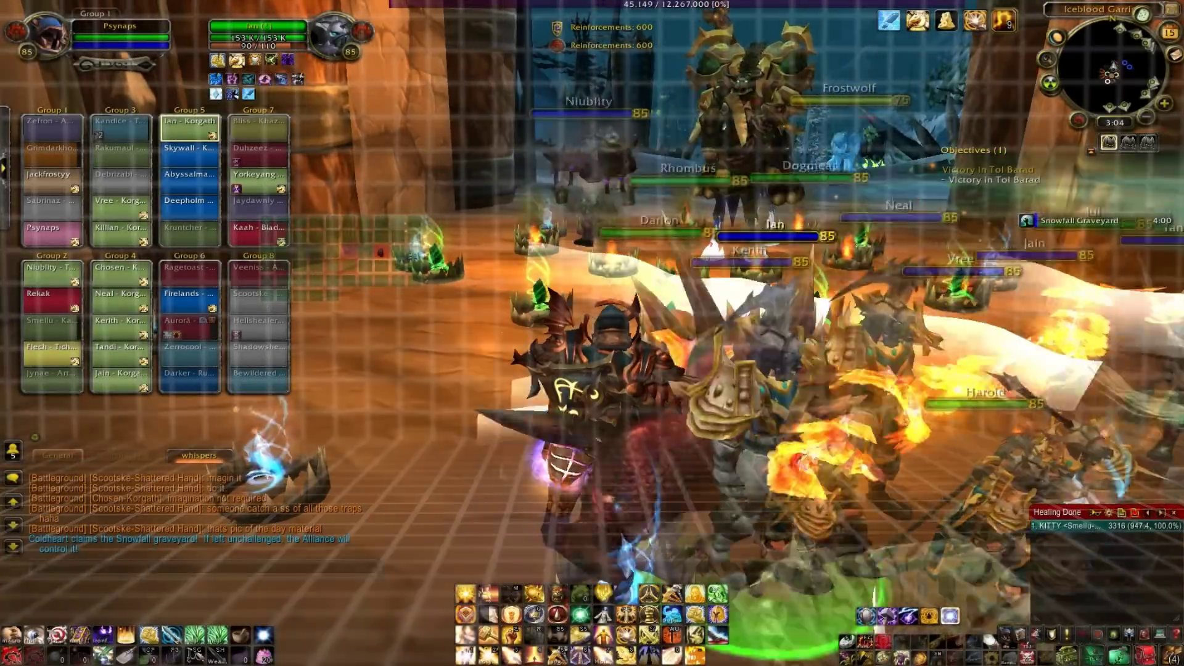
Inspect the raw WoW clips' frame rate and size, including the 03-19-06-71 and 03-17-15-21 .avi files
key("w")
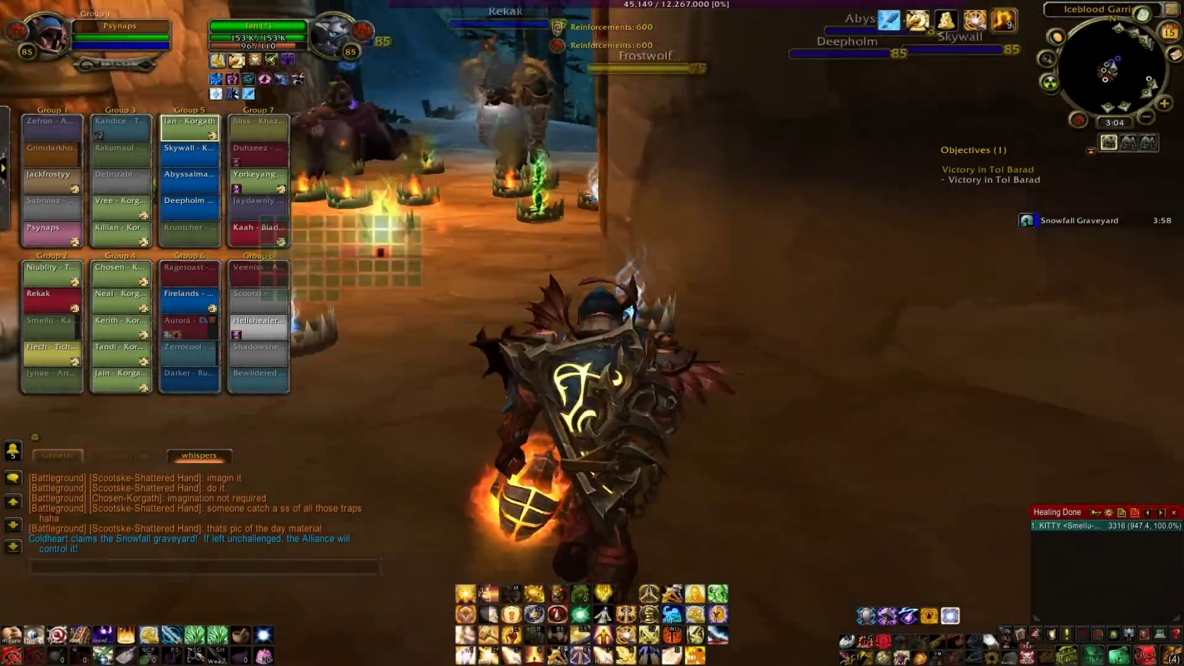
key("w")
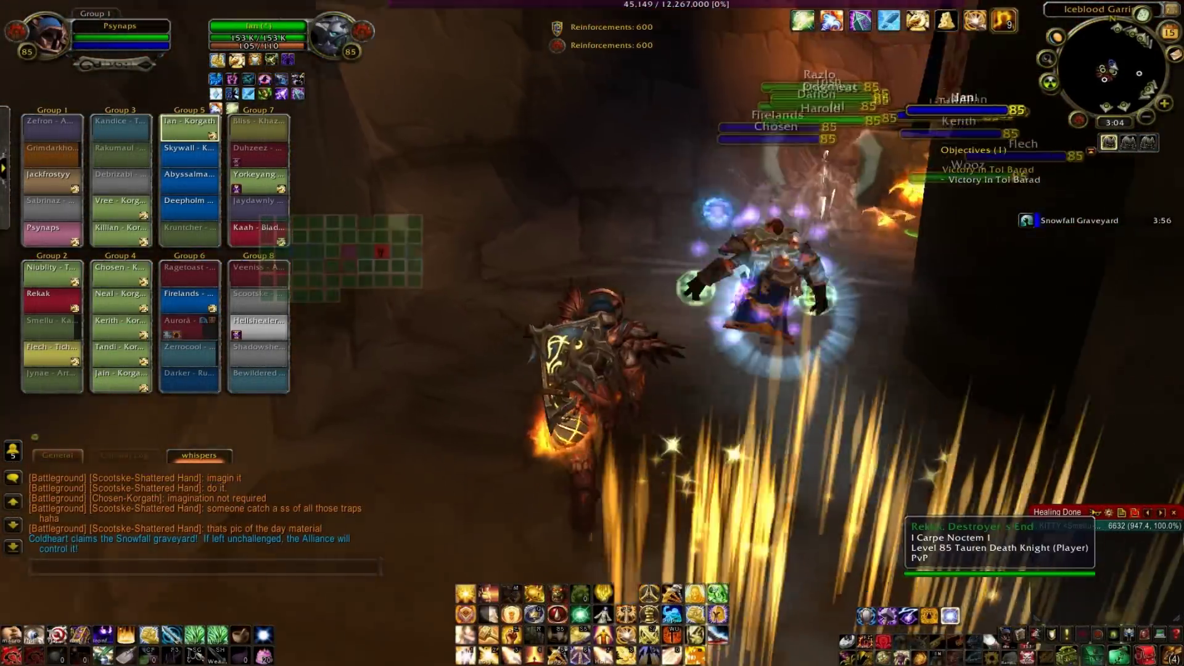
key("w")
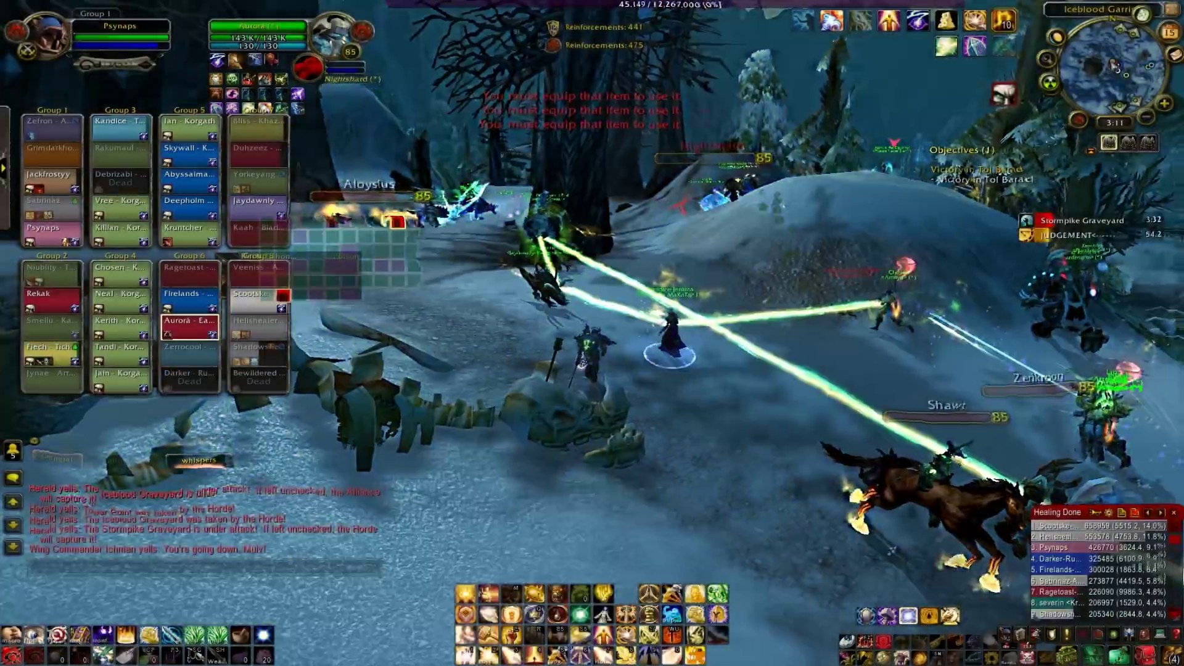
key("d")
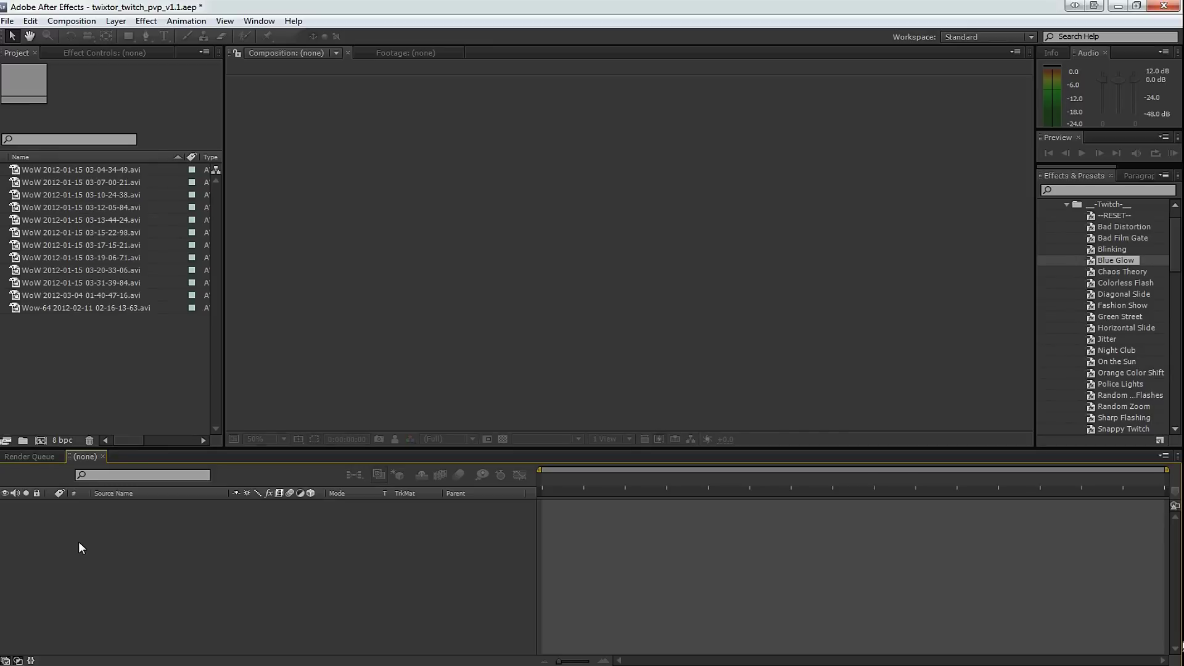
left_click(76, 183)
left_click(83, 232)
left_click(87, 257)
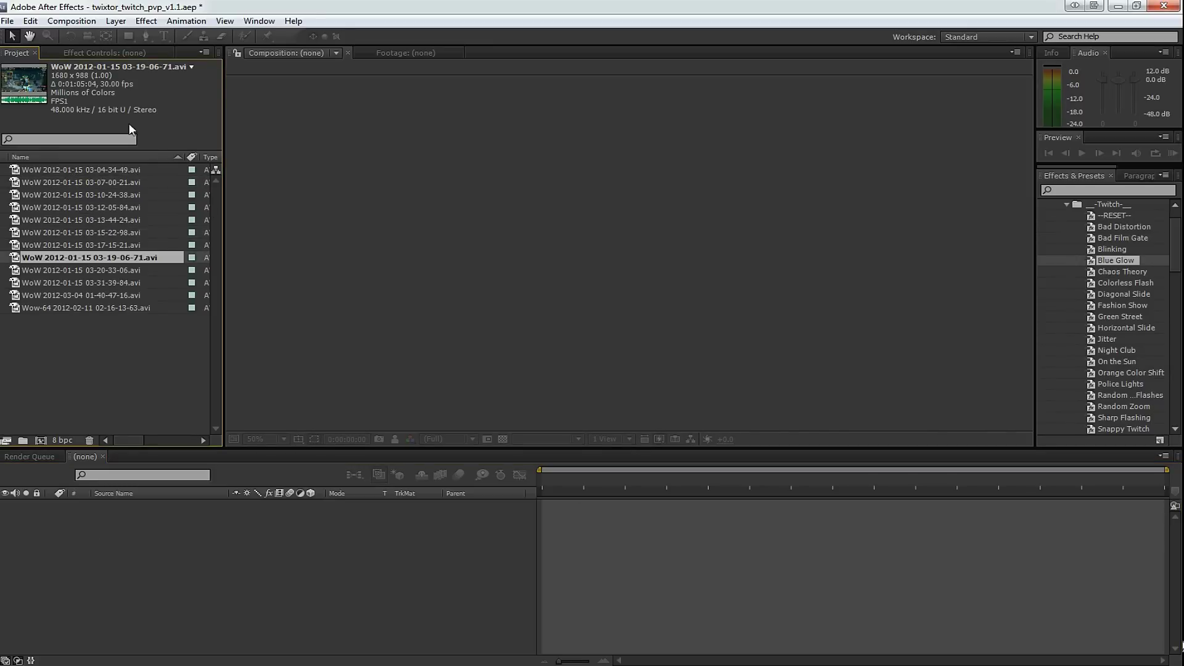
left_click(93, 283)
left_click(92, 244)
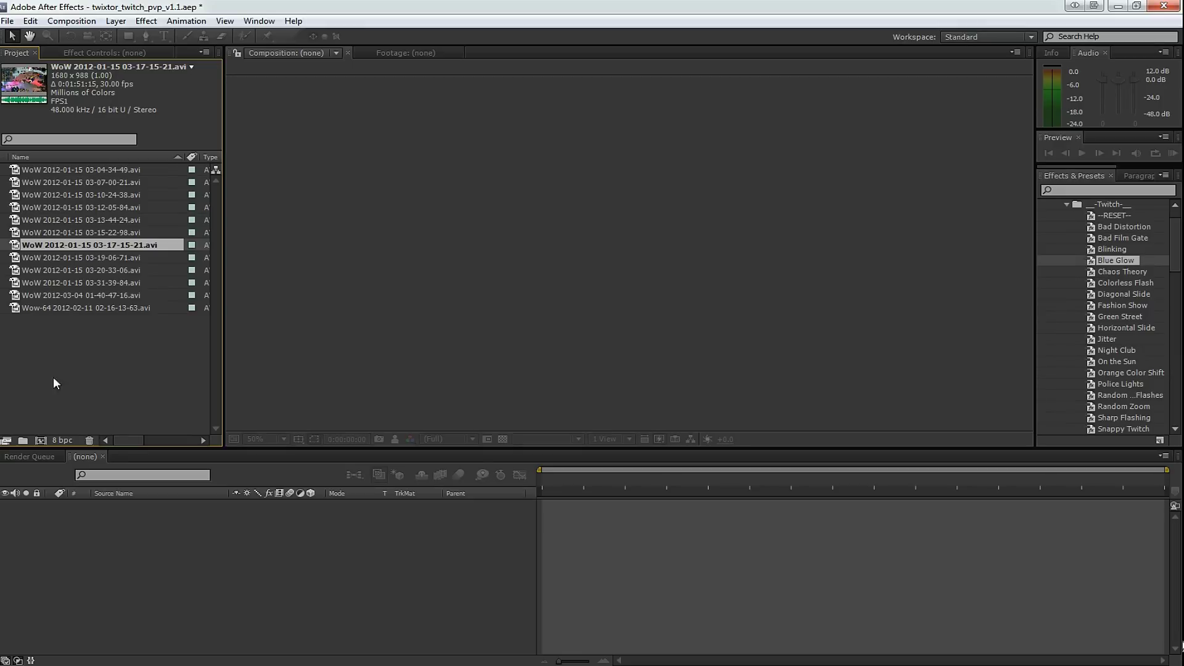
Create Comp 1 from the HDTV 1080 29.97 preset with frame rate changed to 30
left_click(92, 24)
left_click(85, 34)
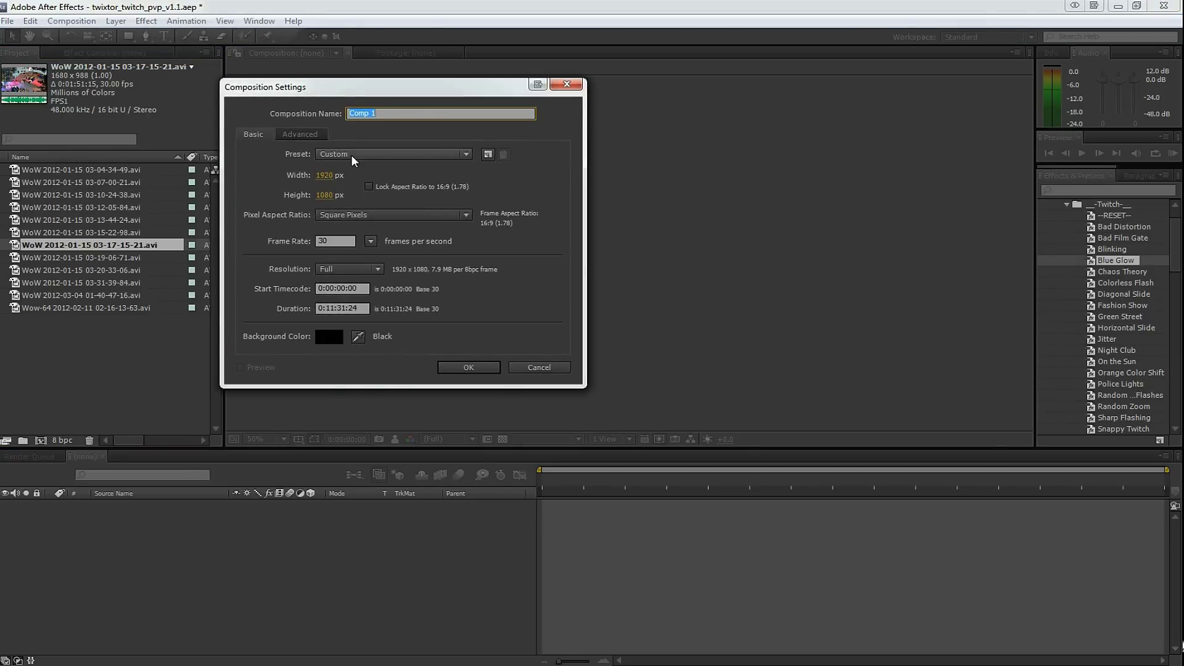
left_click(395, 153)
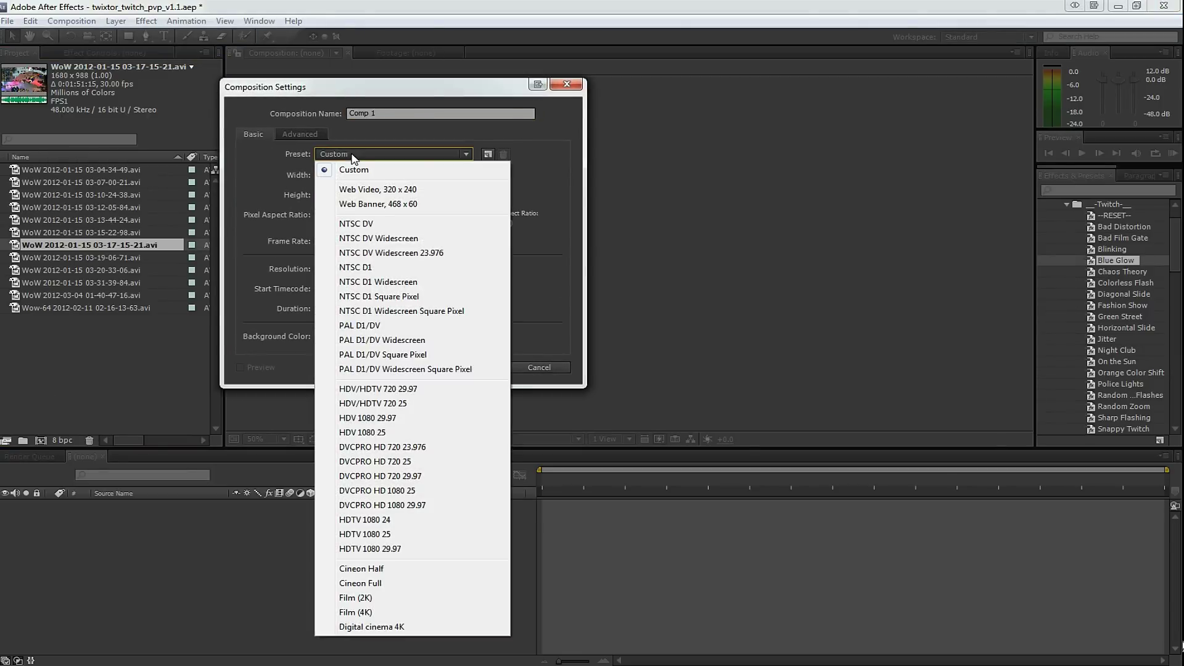
left_click(412, 551)
left_click_drag(345, 242, 297, 243)
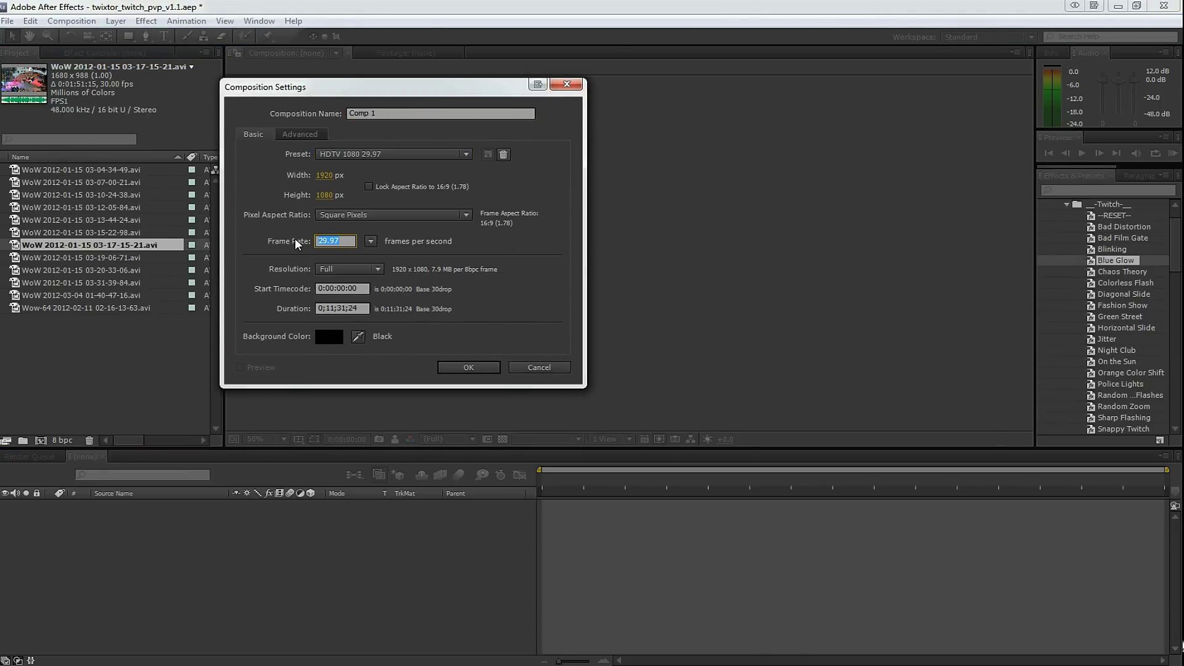
type("30")
key("Return")
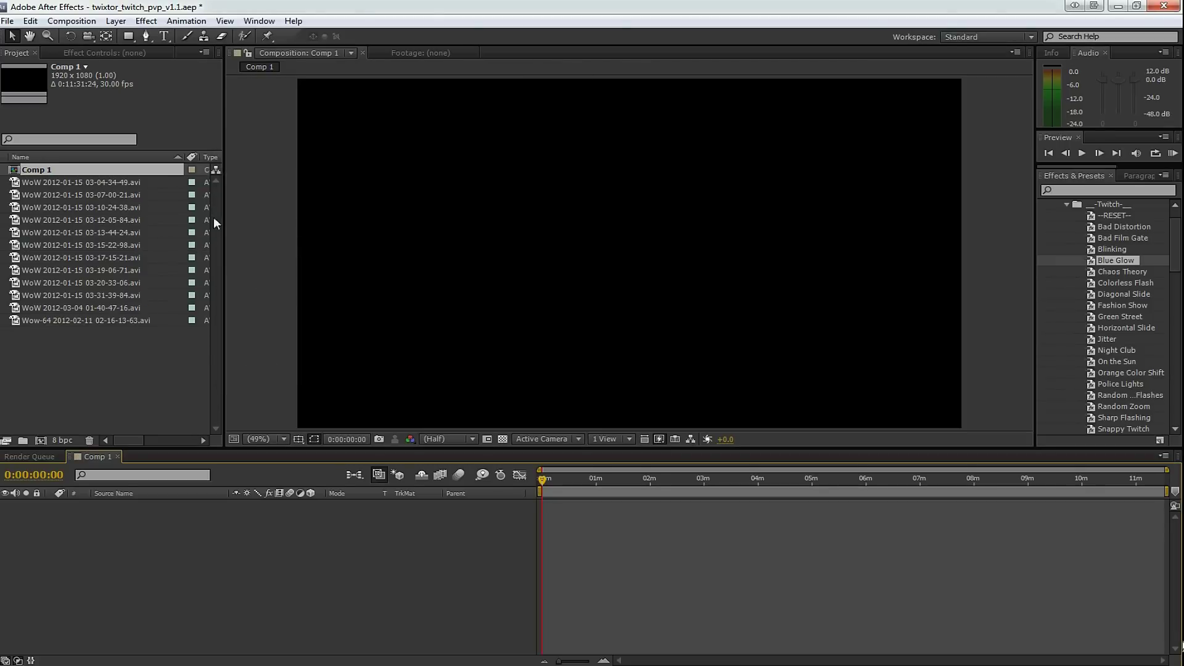
Add the raw WoW footage to Comp 1, fit it to the comp frame, and scrub to preview
left_click(80, 182)
left_click_drag(81, 186, 164, 534)
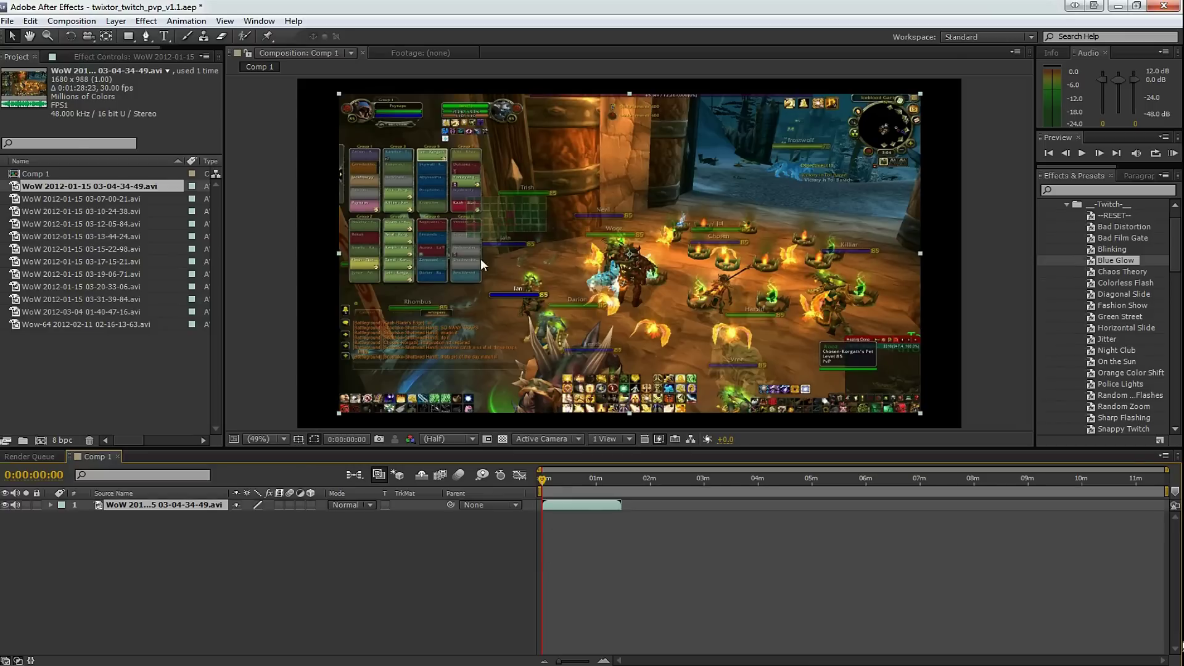
right_click(603, 249)
mouse_move(721, 289)
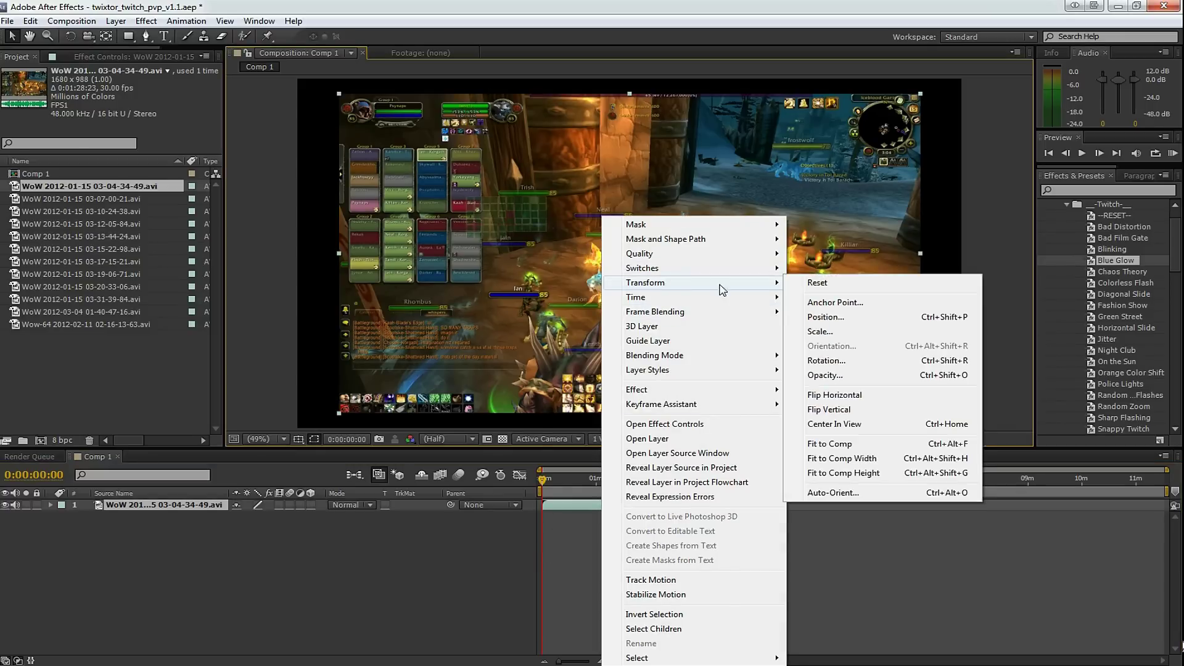
left_click(832, 443)
mouse_move(557, 478)
left_mouse_down()
mouse_move(572, 479)
mouse_move(555, 479)
left_mouse_up()
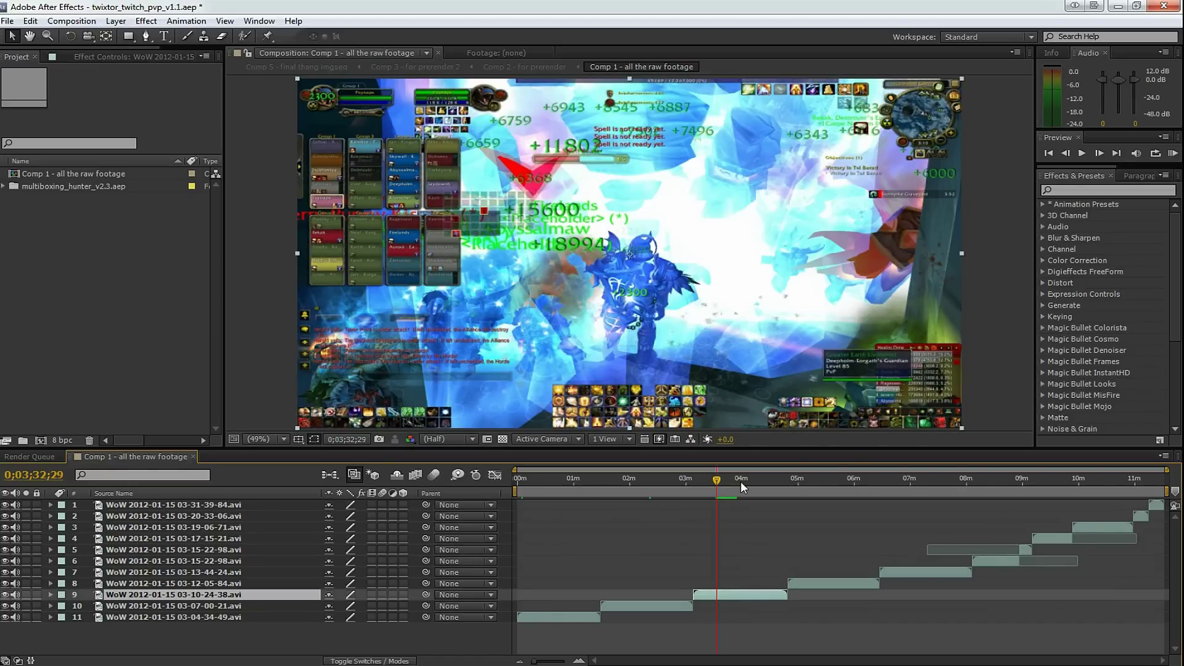
Nest the raw-footage composition into a new composition
left_click_drag(717, 479, 726, 479)
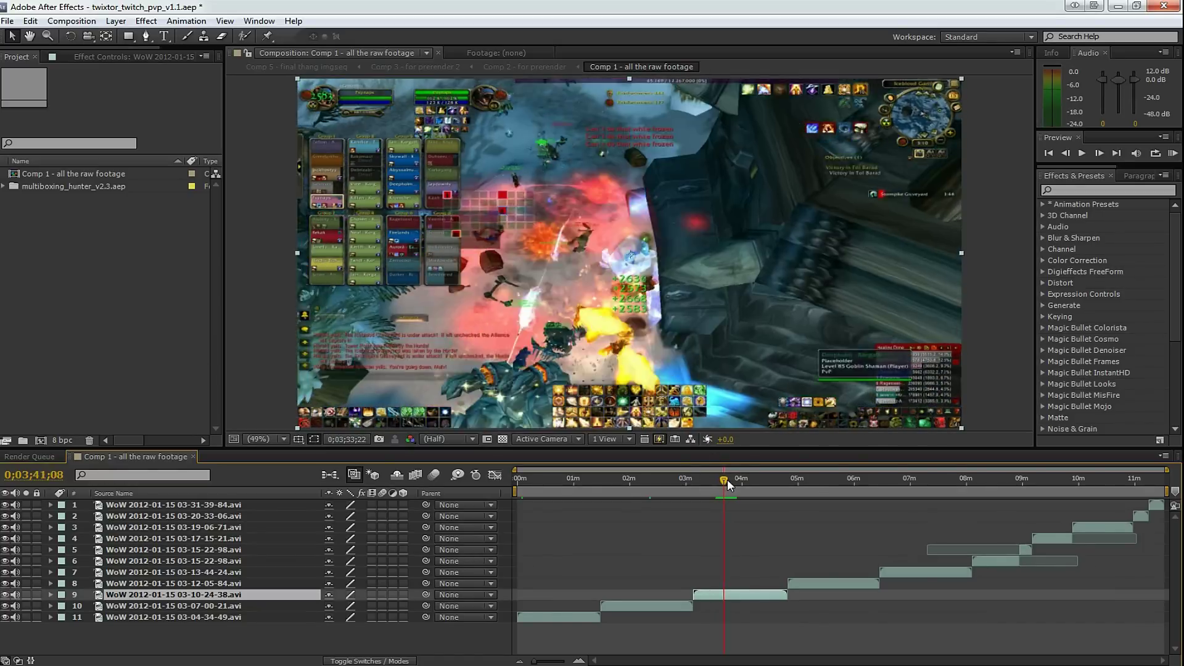
left_click(55, 175)
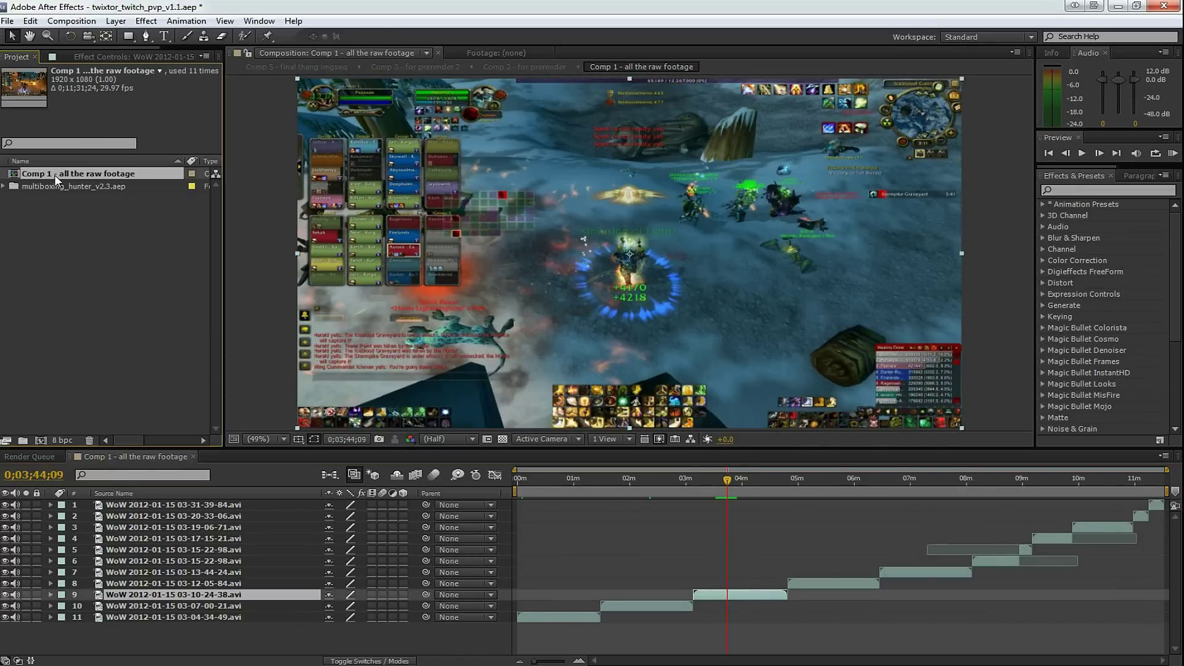
left_click(39, 439)
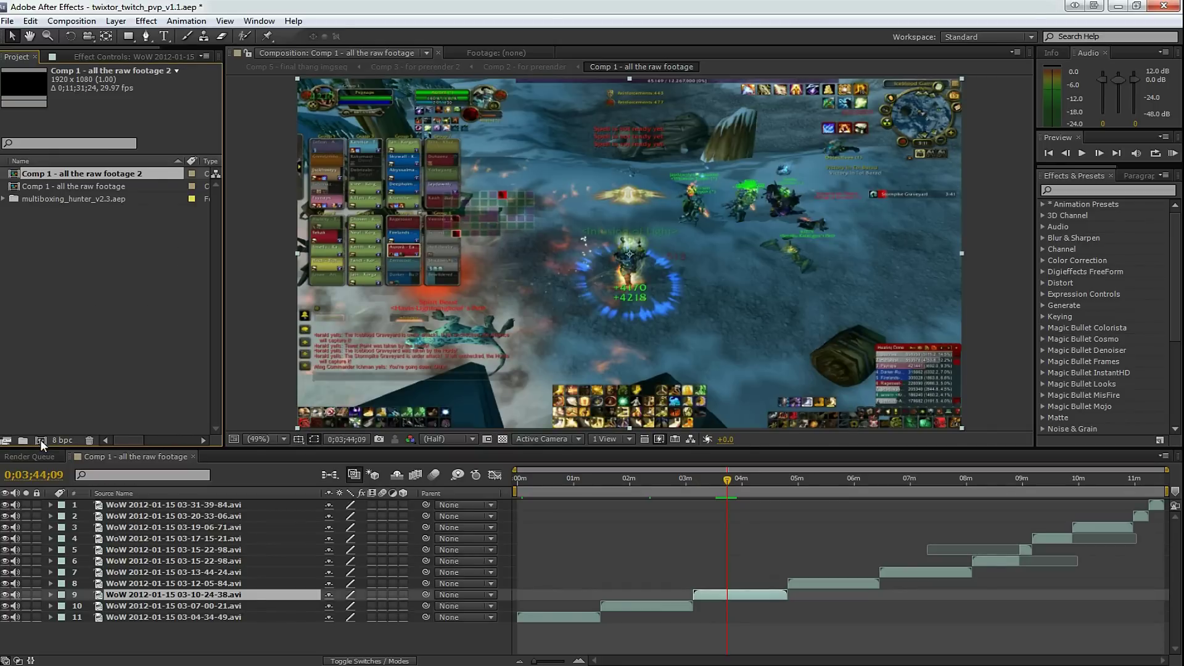
Rename the new composition to 'Comp 2 - twixtor and effects'
right_click(62, 188)
left_click(100, 325)
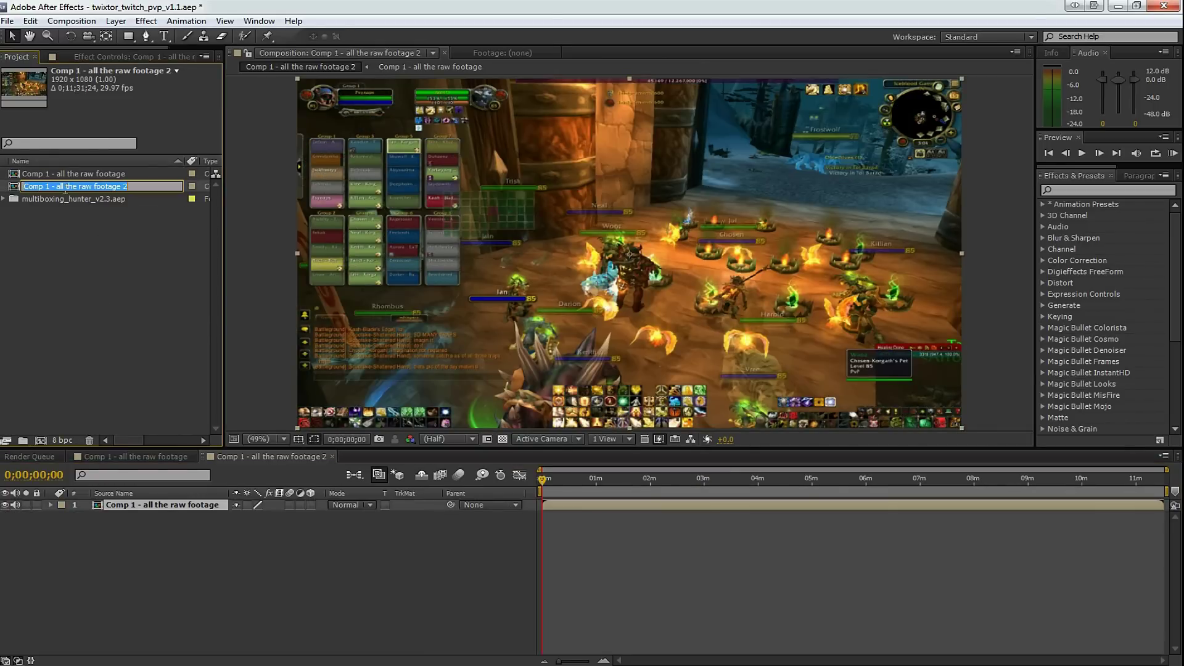
left_click(49, 187)
key("BackSpace")
type("2")
left_click_drag(56, 187, 143, 191)
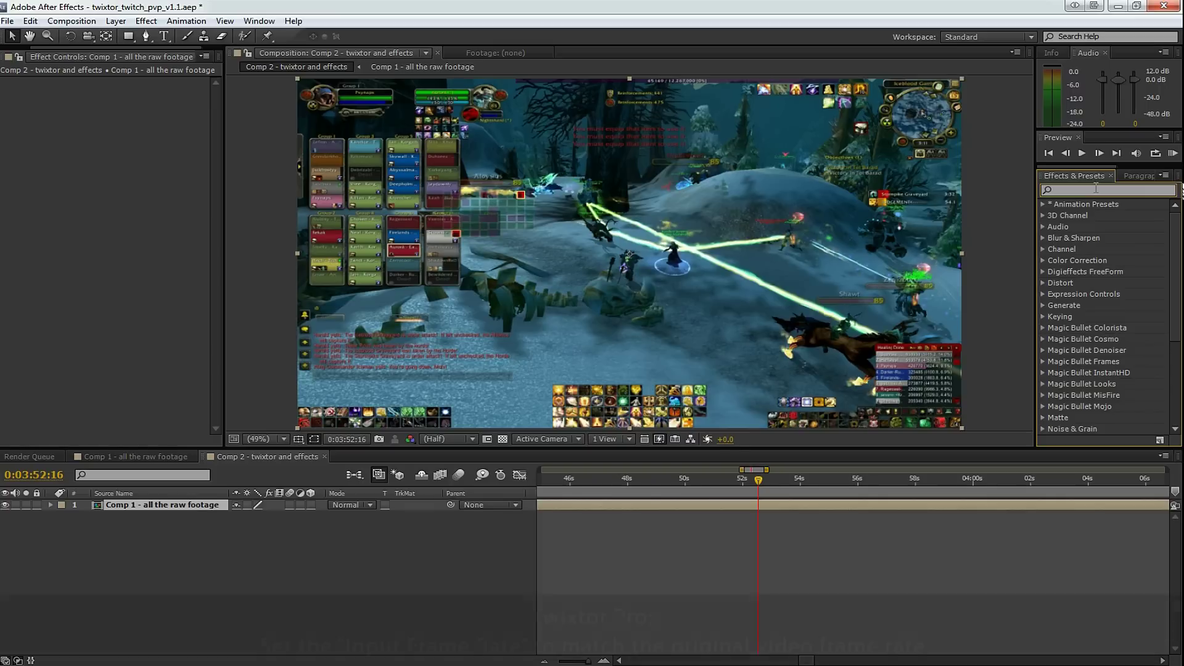
Apply Twixtor Pro with input frame rate 30 and set a Speed % keyframe at 100
type("or")
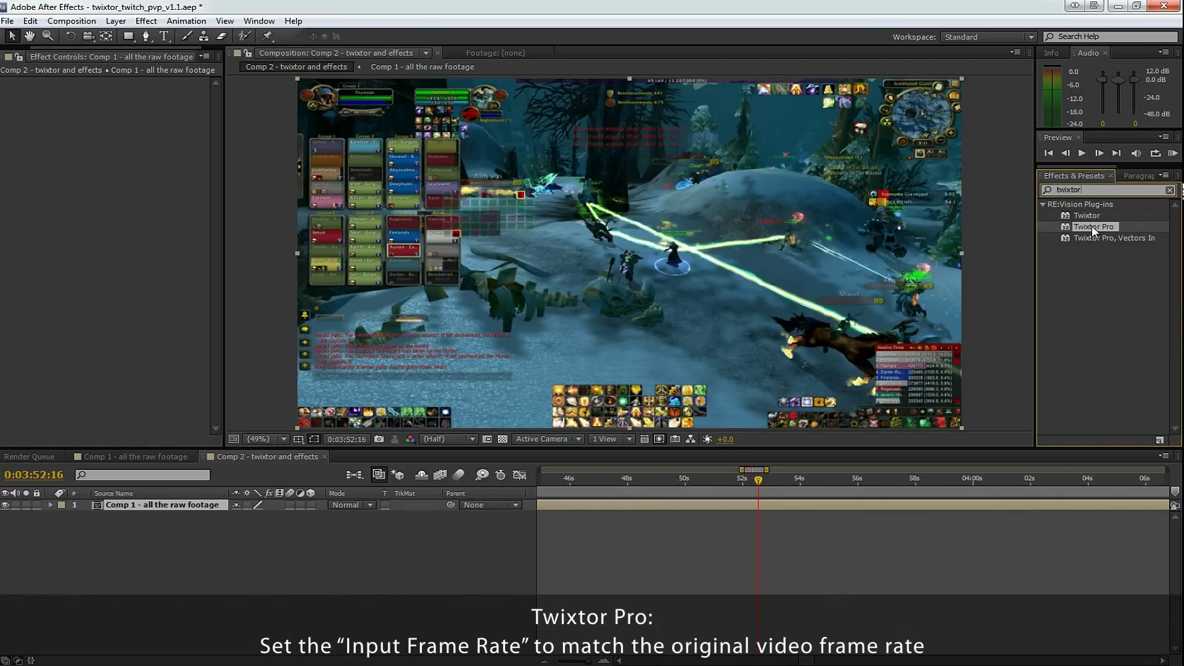
double_click(1093, 227)
left_click(1066, 153)
left_click(1065, 153)
left_click(1066, 153)
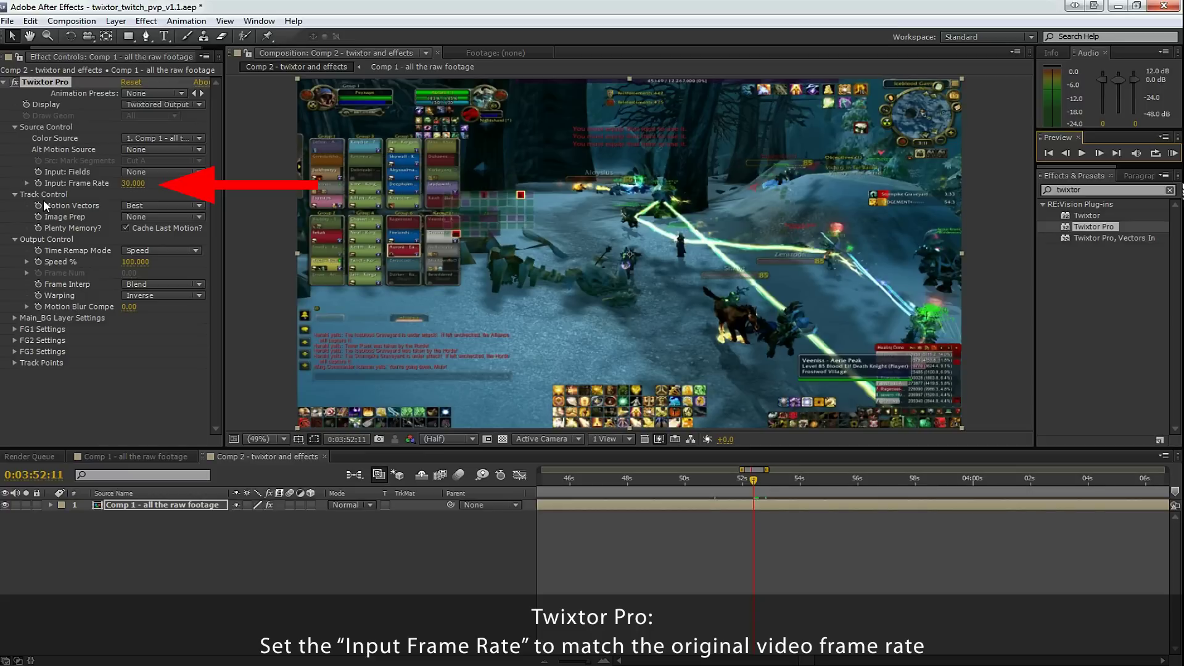
left_click(37, 259)
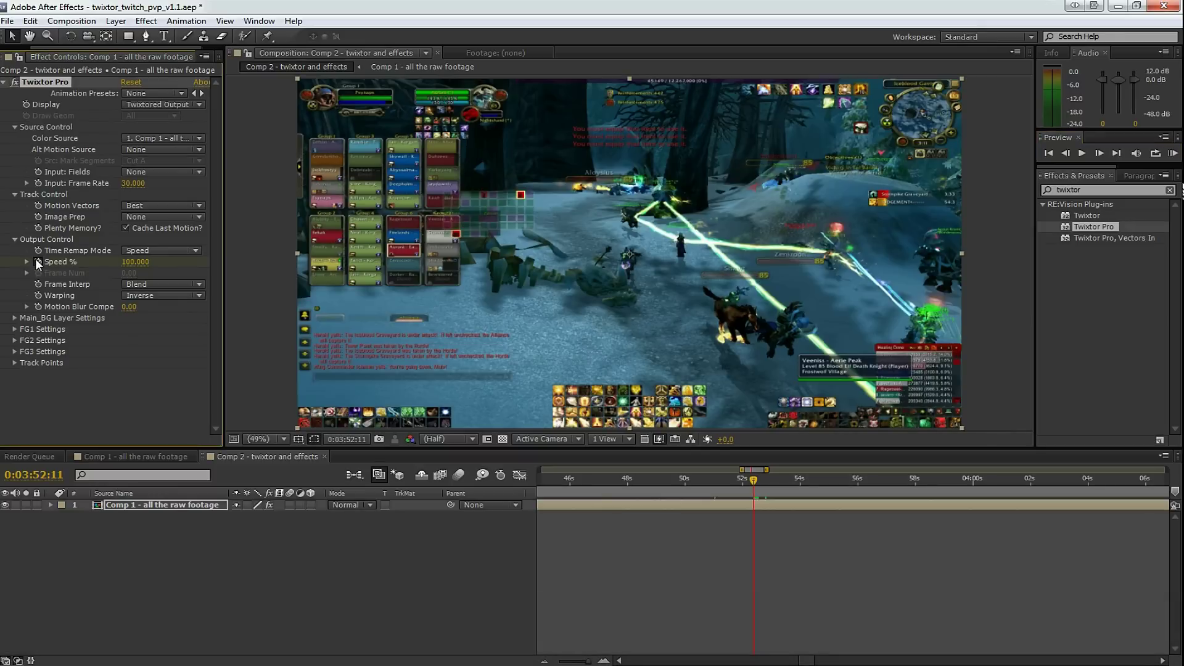
key("u")
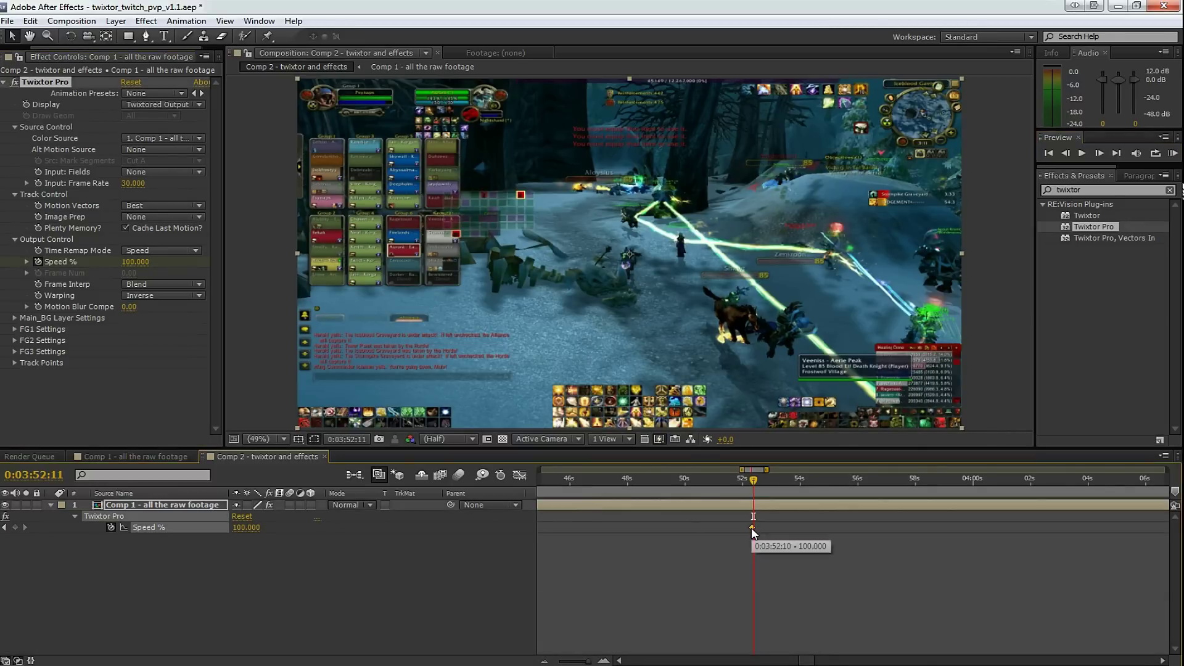
left_click_drag(752, 527, 754, 528)
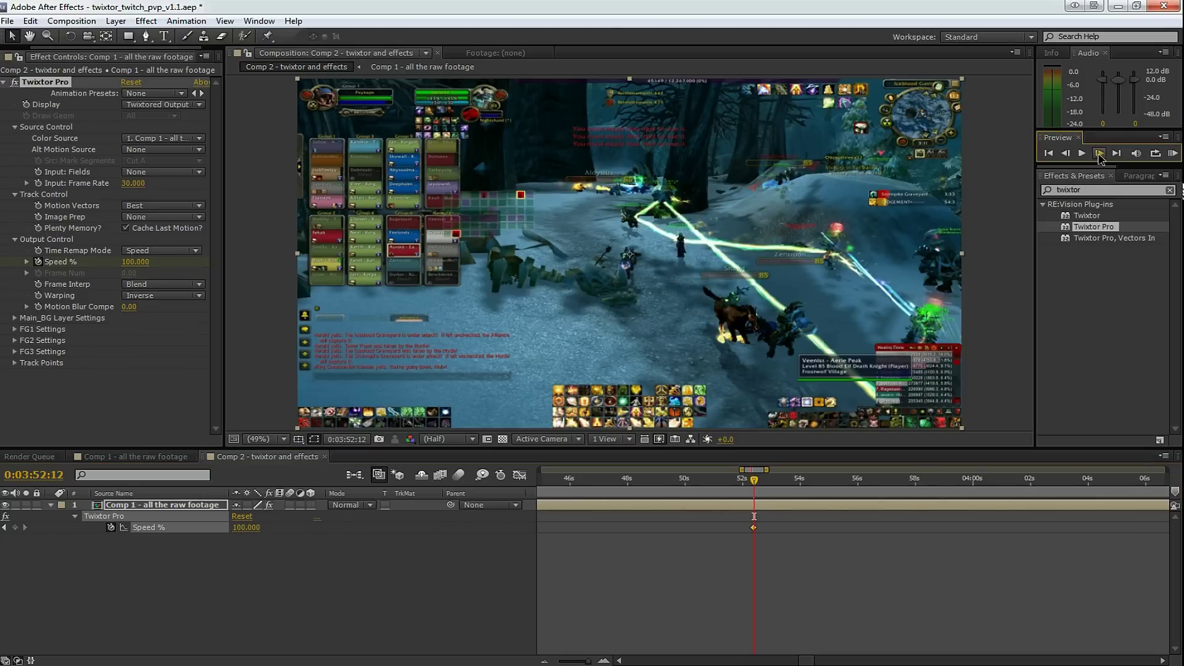
Set Twixtor Speed % to 5 and Motion Blur Compensation to 0.75
left_click(1099, 153)
left_click(131, 262)
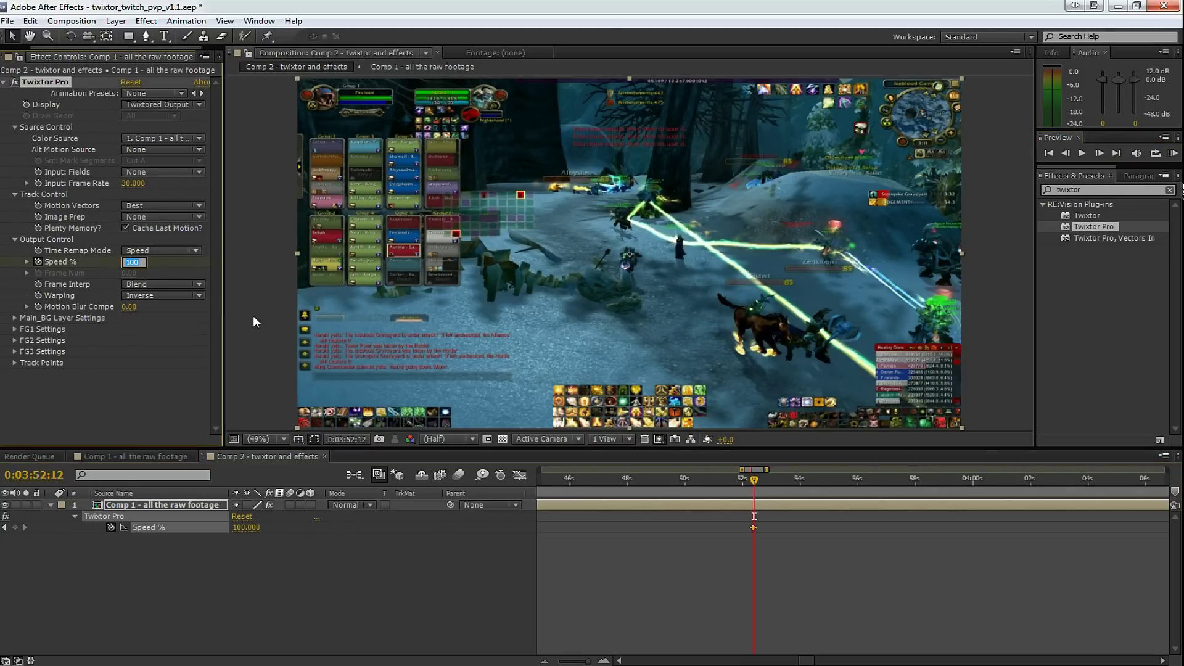
type("5")
key("Return")
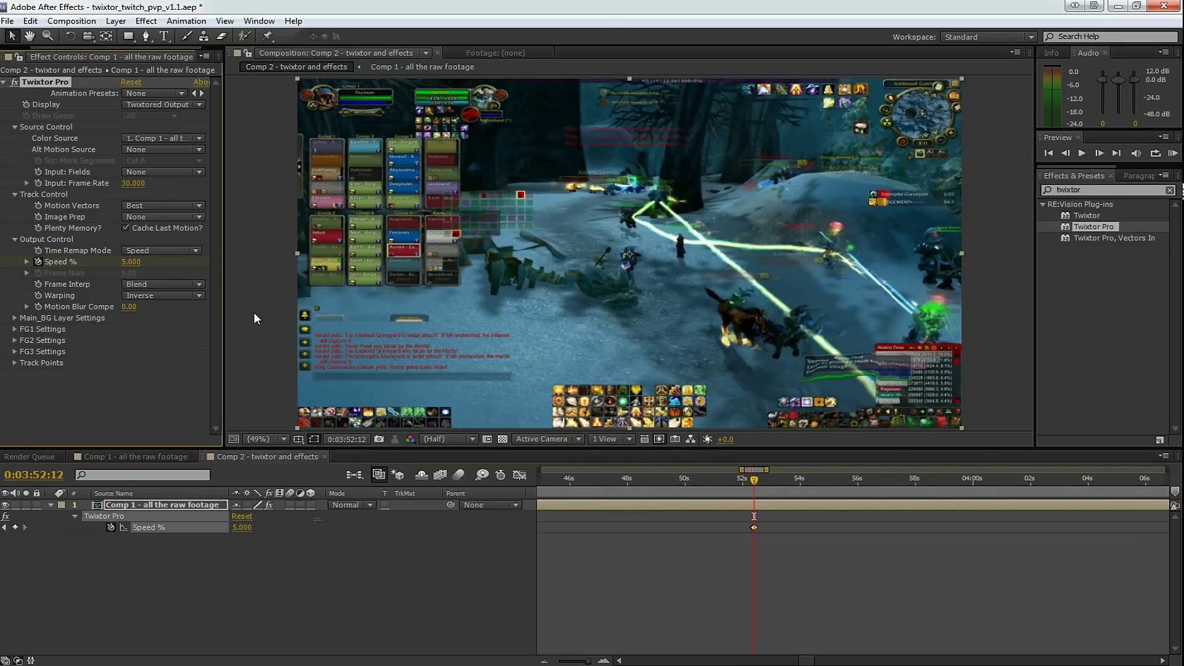
left_click(25, 307)
Add later Speed % keyframes holding 5% and then rising to 10%
left_click_drag(753, 479, 920, 480)
key("space")
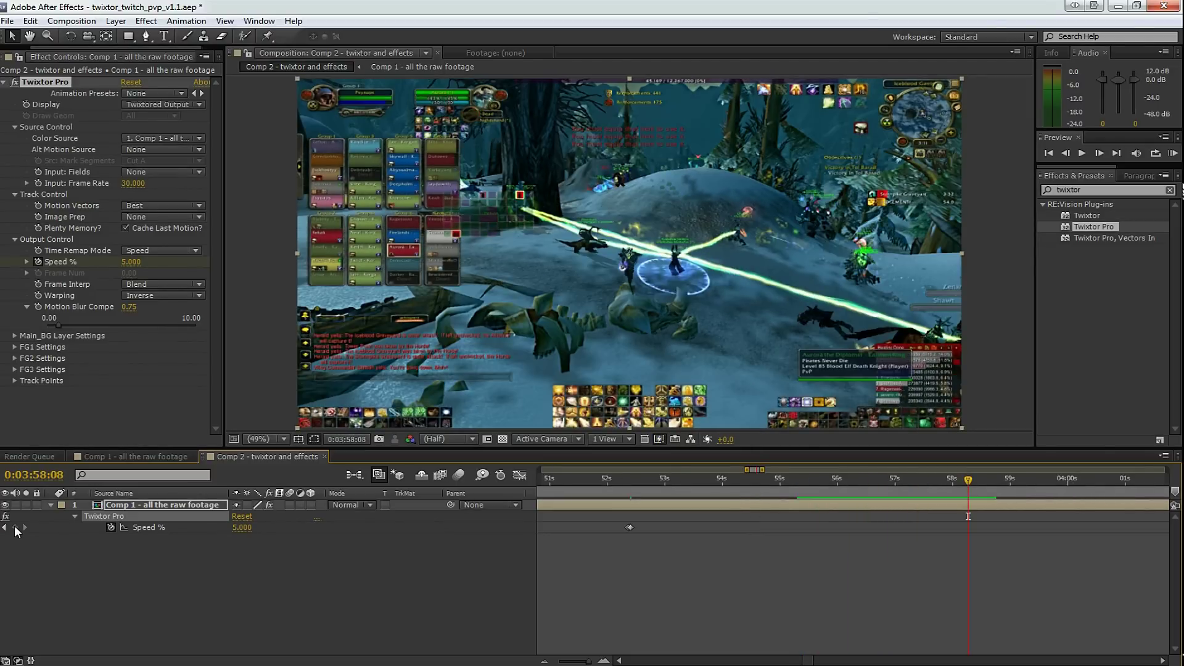
left_click(16, 528)
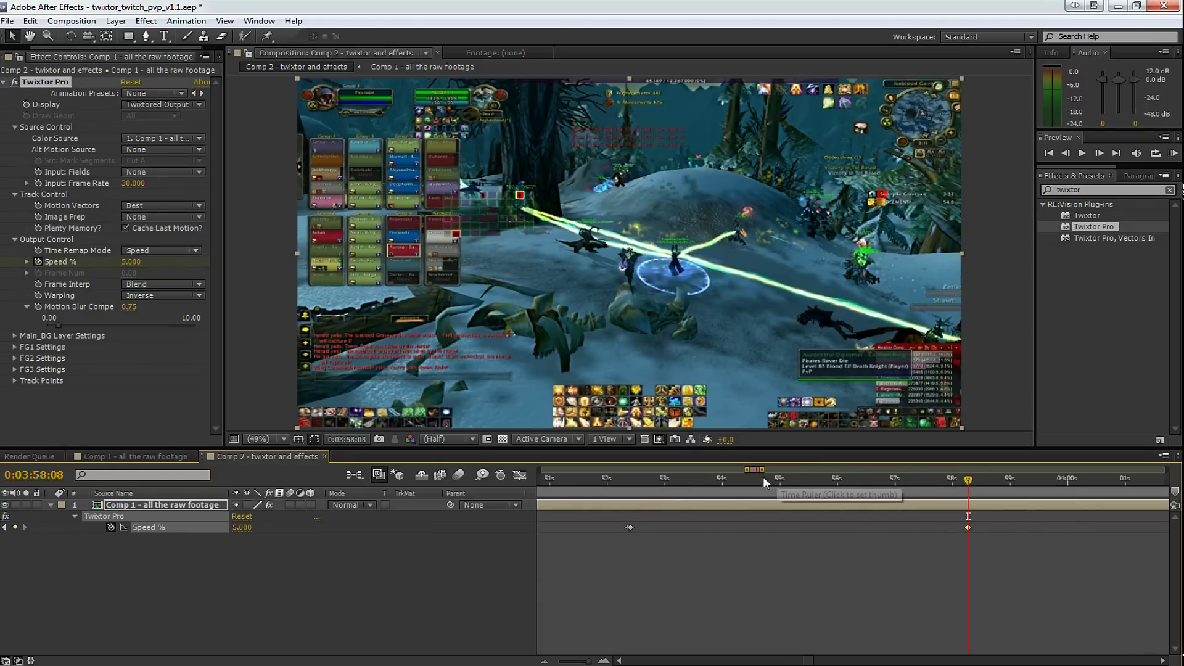
left_click_drag(944, 479, 1010, 480)
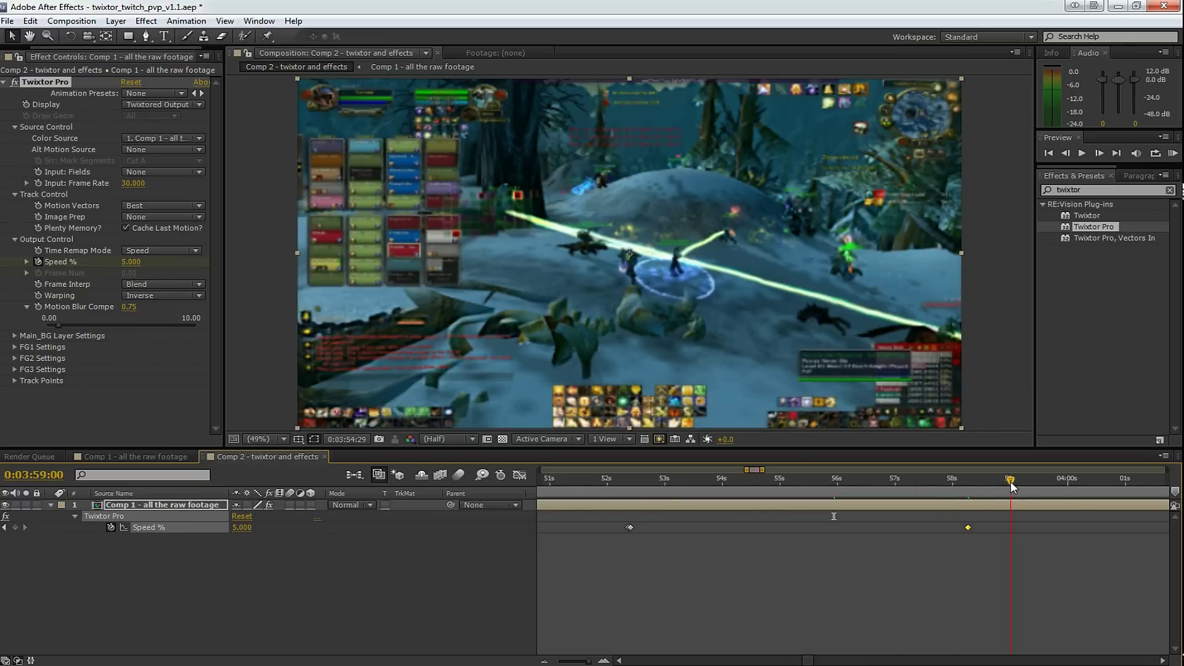
left_click(250, 529)
type("10")
key("Return")
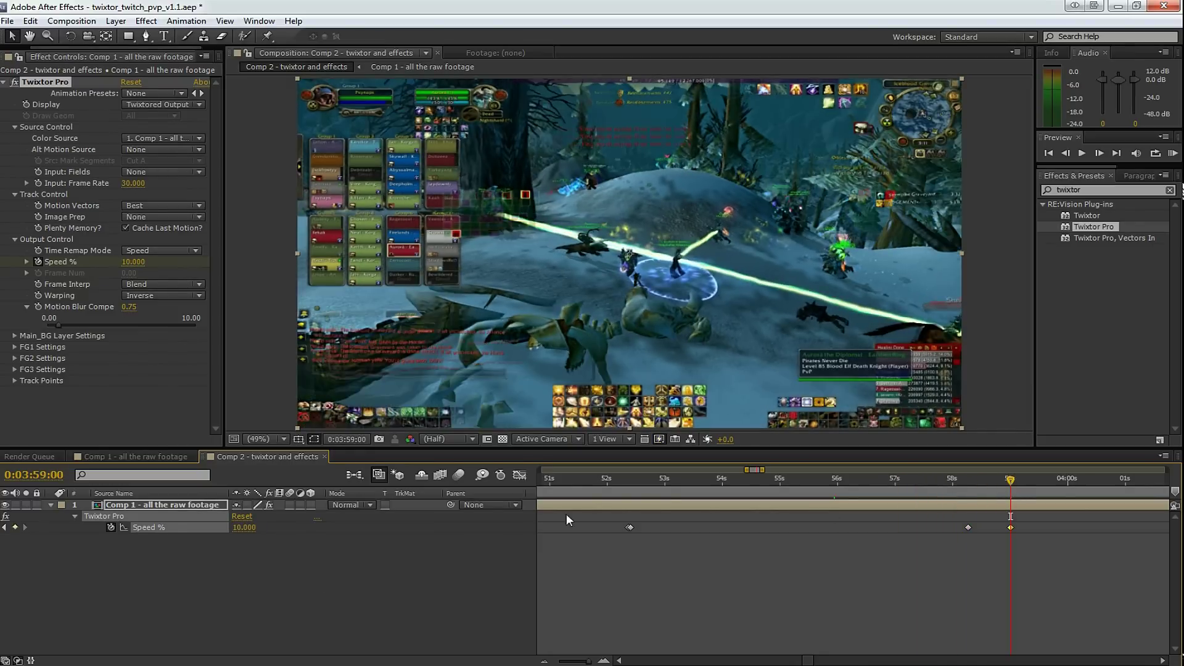
Preview the speed ramp playback and review it
key("space")
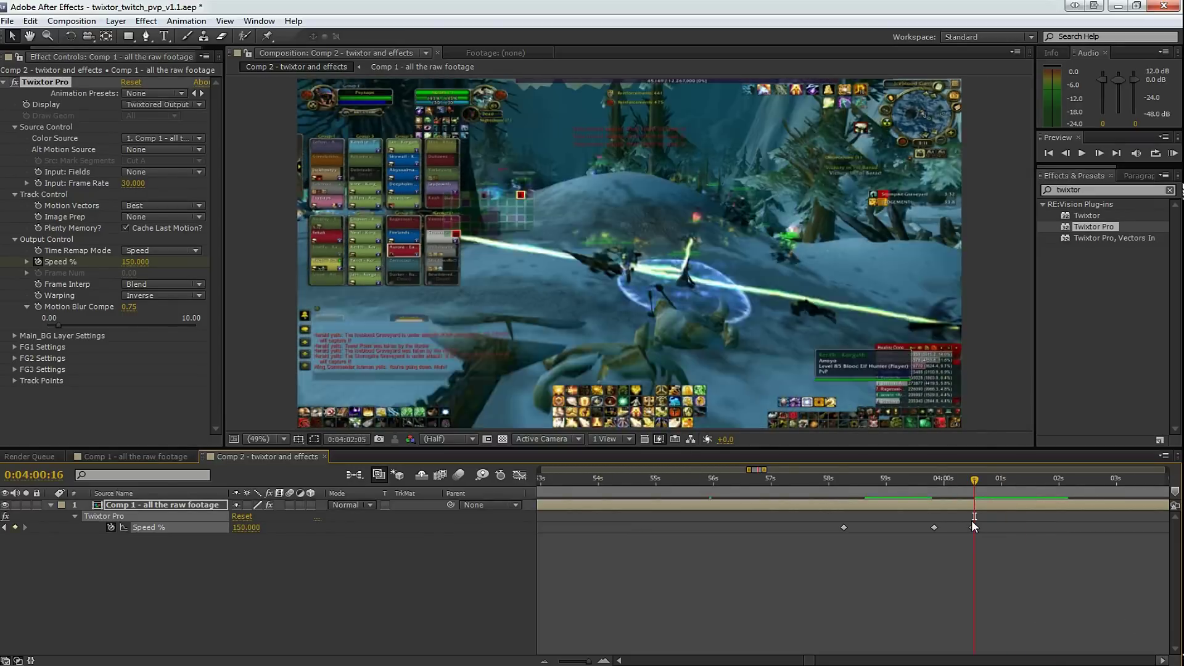
left_click(1065, 481)
mouse_move(1066, 487)
left_mouse_down()
mouse_move(1045, 477)
mouse_move(1058, 480)
left_mouse_up()
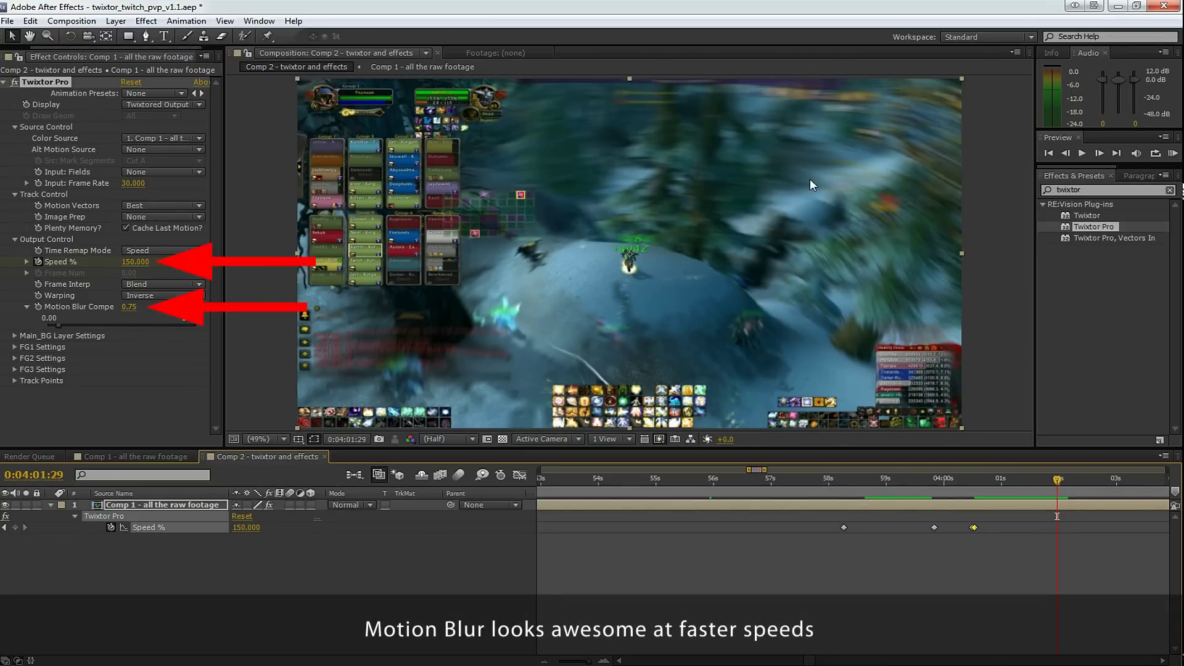
left_click(128, 307)
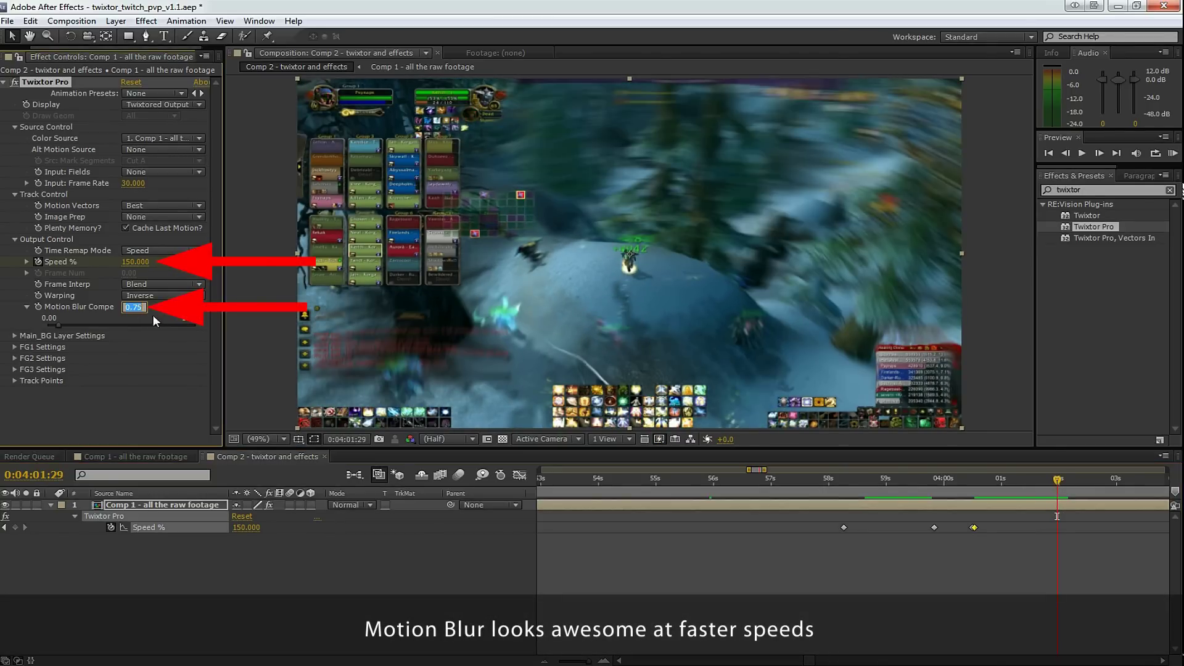
type("0")
key("Return")
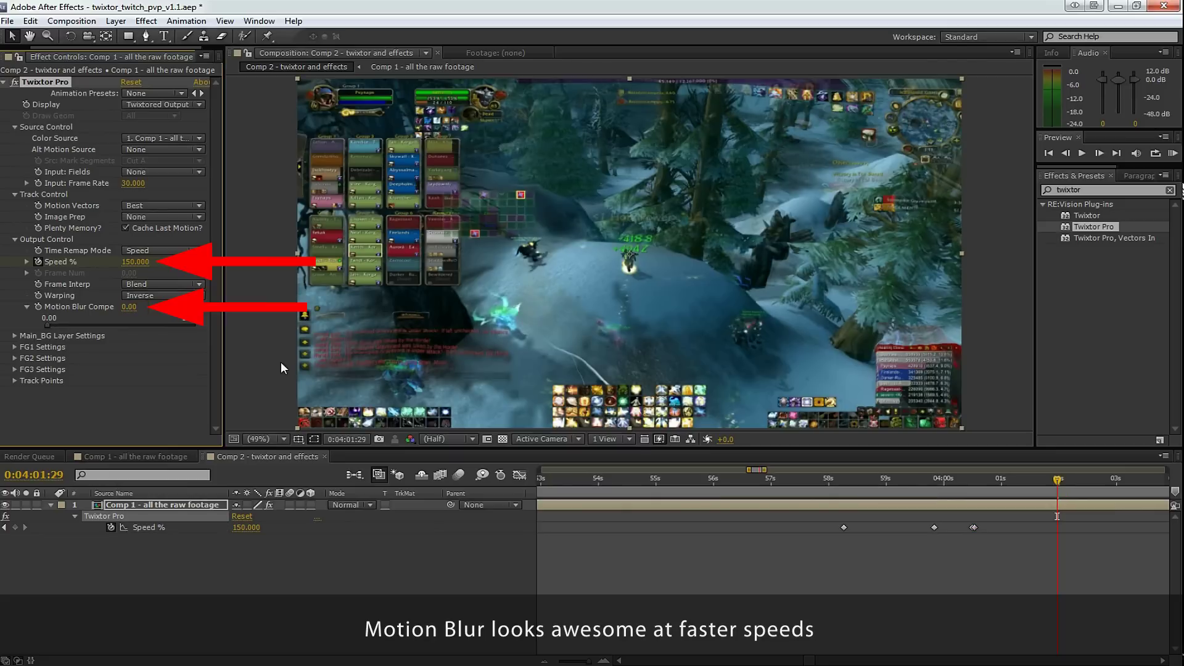
key("ctrl+z")
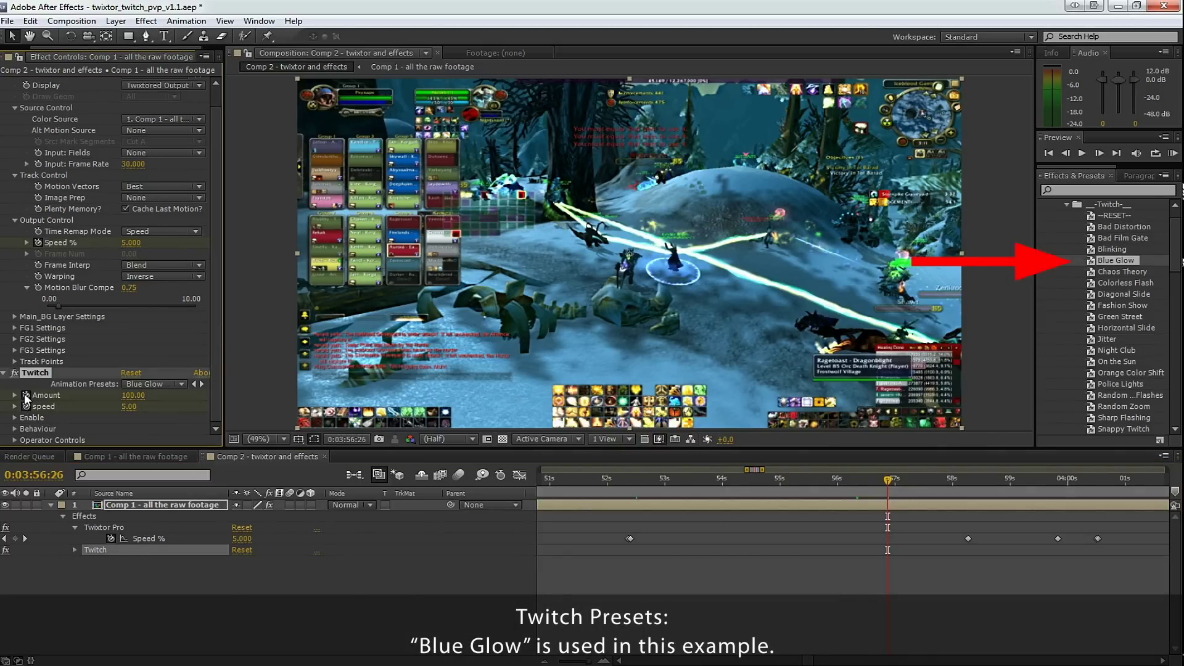
Keyframe Twitch Amount at 100 and speed at 5.00 in the revealed properties
key("u")
key("u")
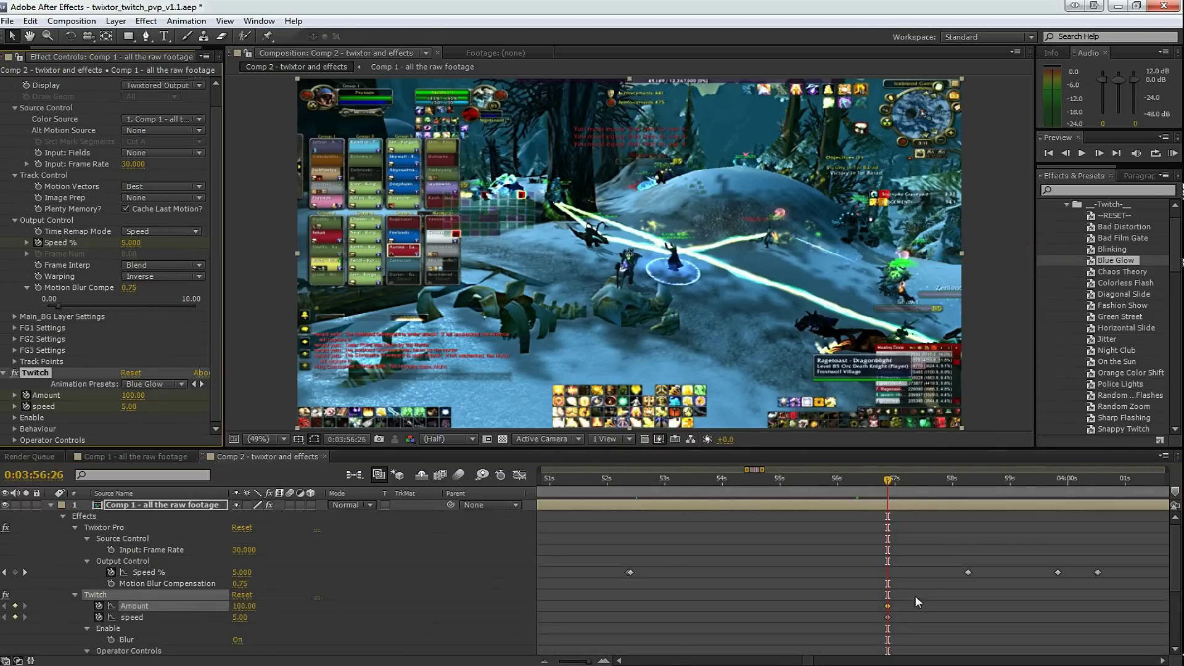
scroll(919, 596, "down", 1)
scroll(915, 595, "down", 1)
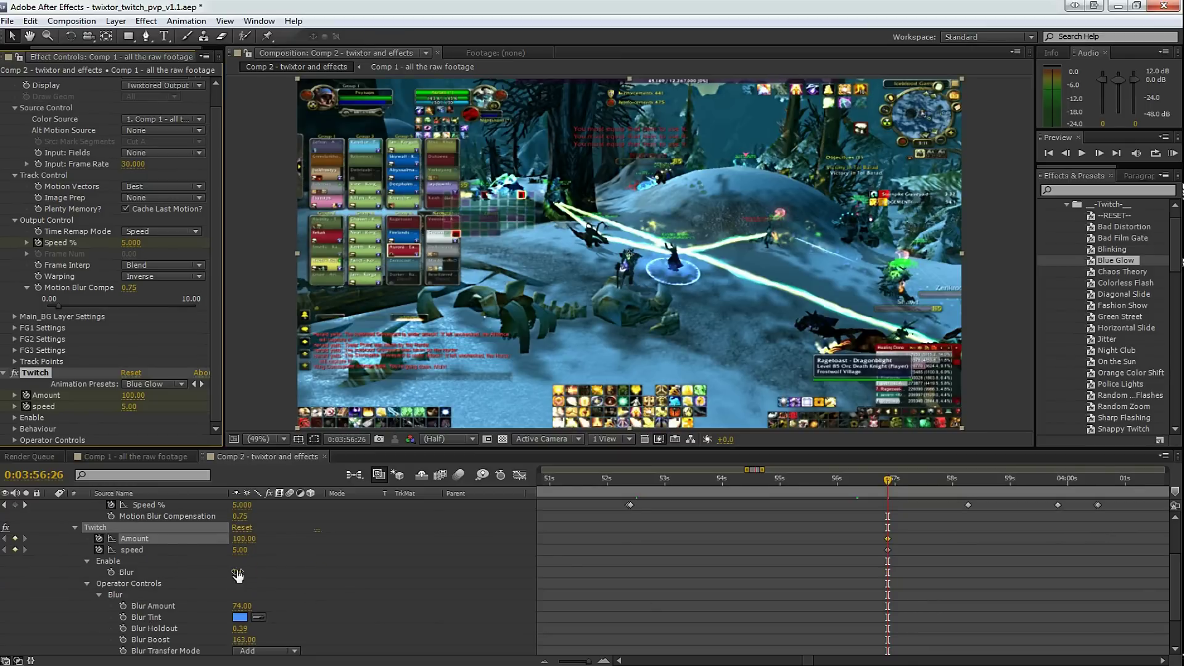
left_click(87, 582)
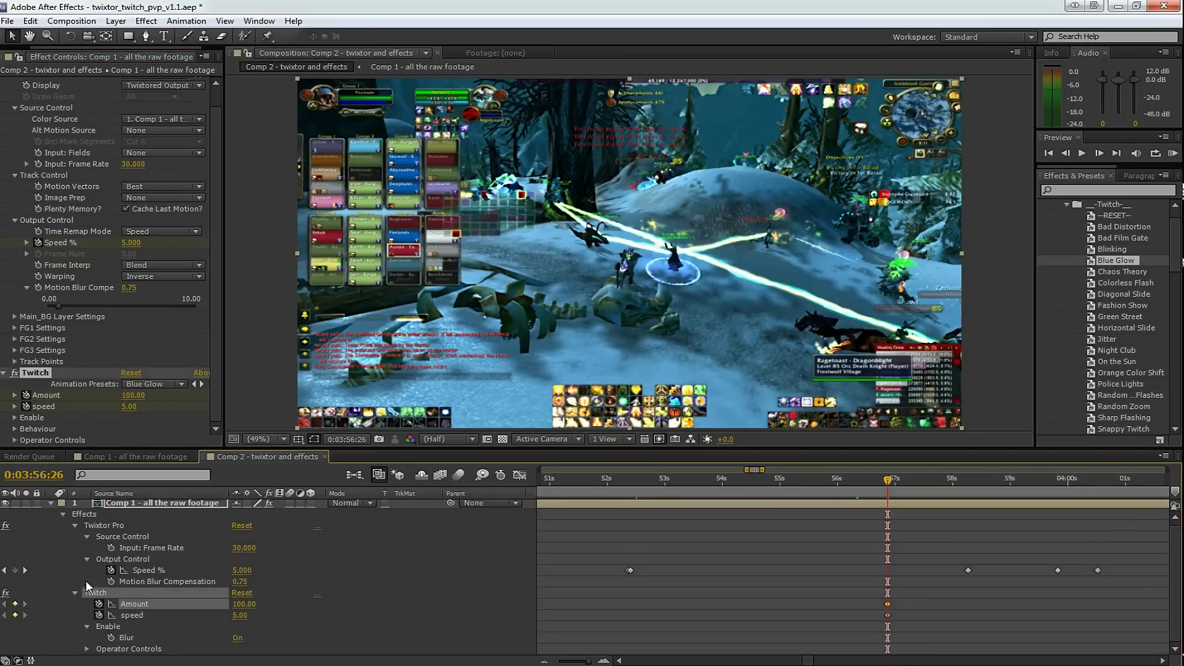
left_click(87, 626)
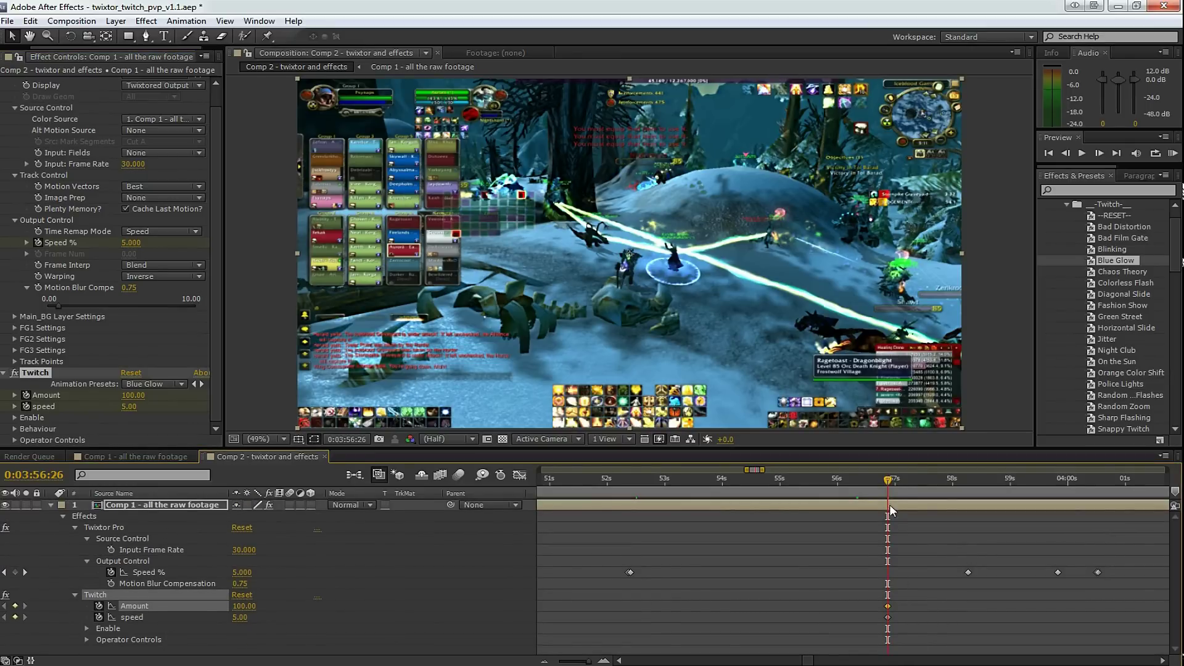
left_click(241, 608)
left_click(240, 618)
Drop Twitch Amount and speed to 0 around 0:03:56:24–0:03:56:27, then select the keyframes
left_click_drag(888, 479, 883, 478)
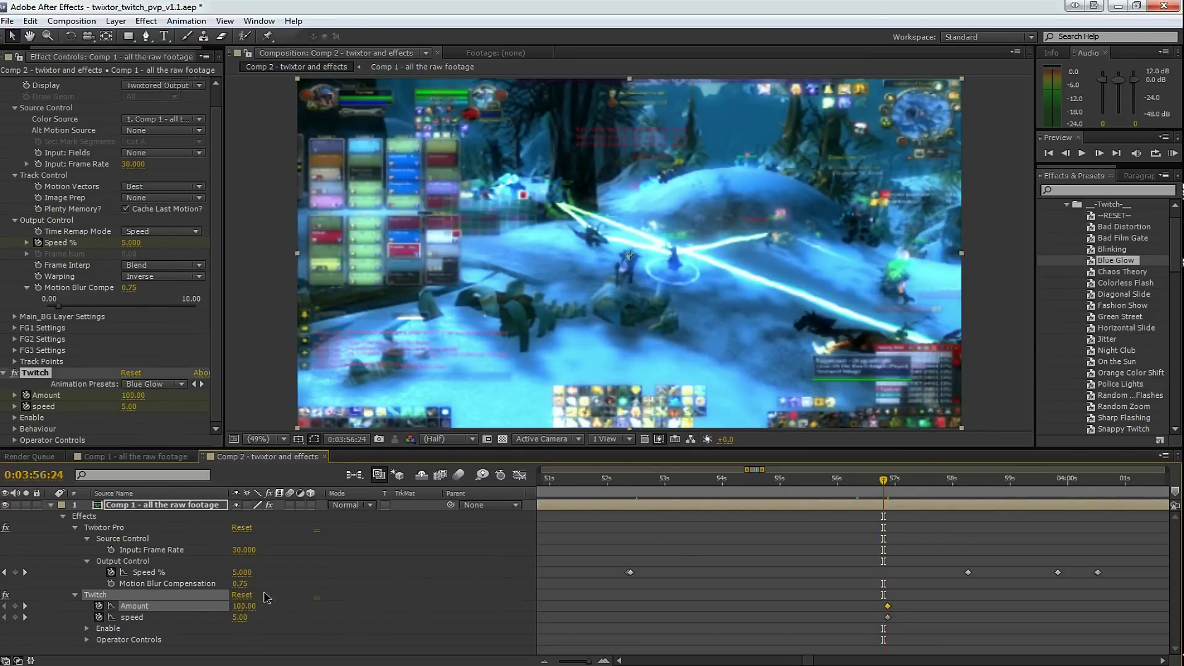
left_click(241, 594)
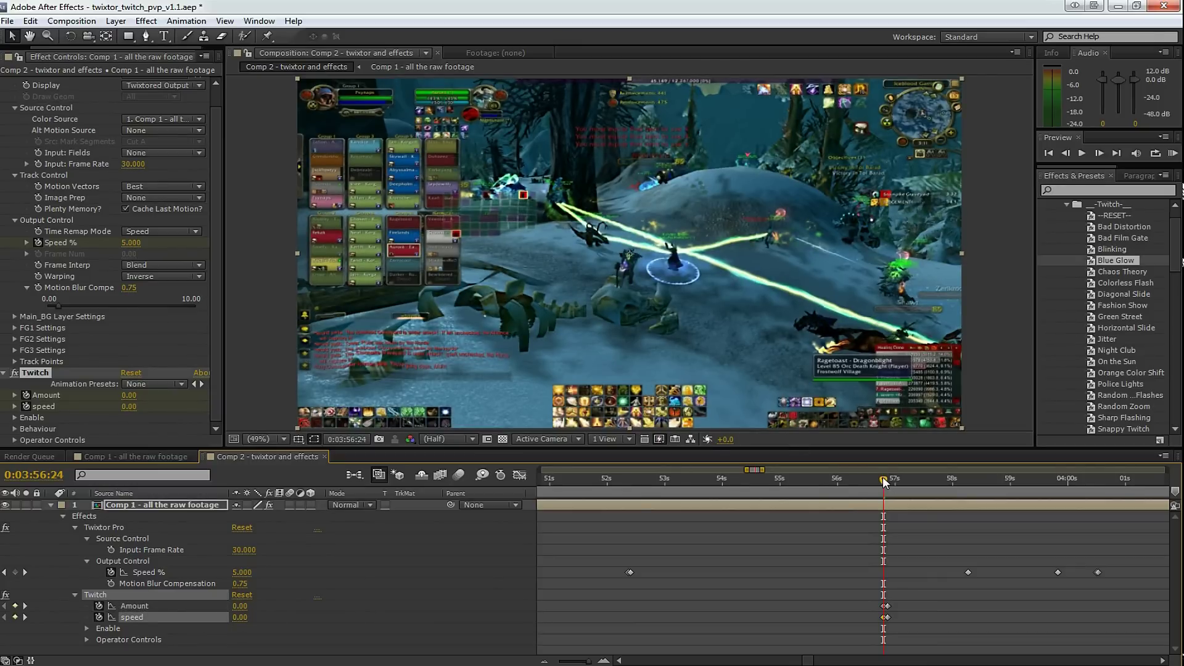
left_click_drag(883, 478, 1097, 481)
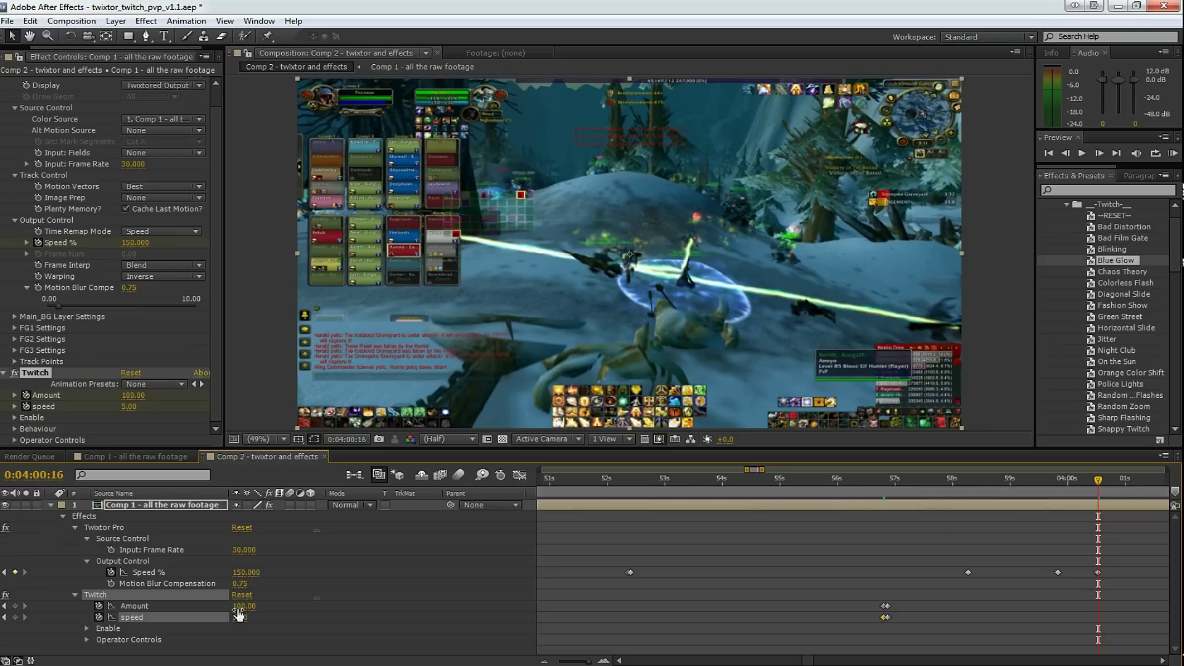
left_click_drag(242, 606, 142, 606)
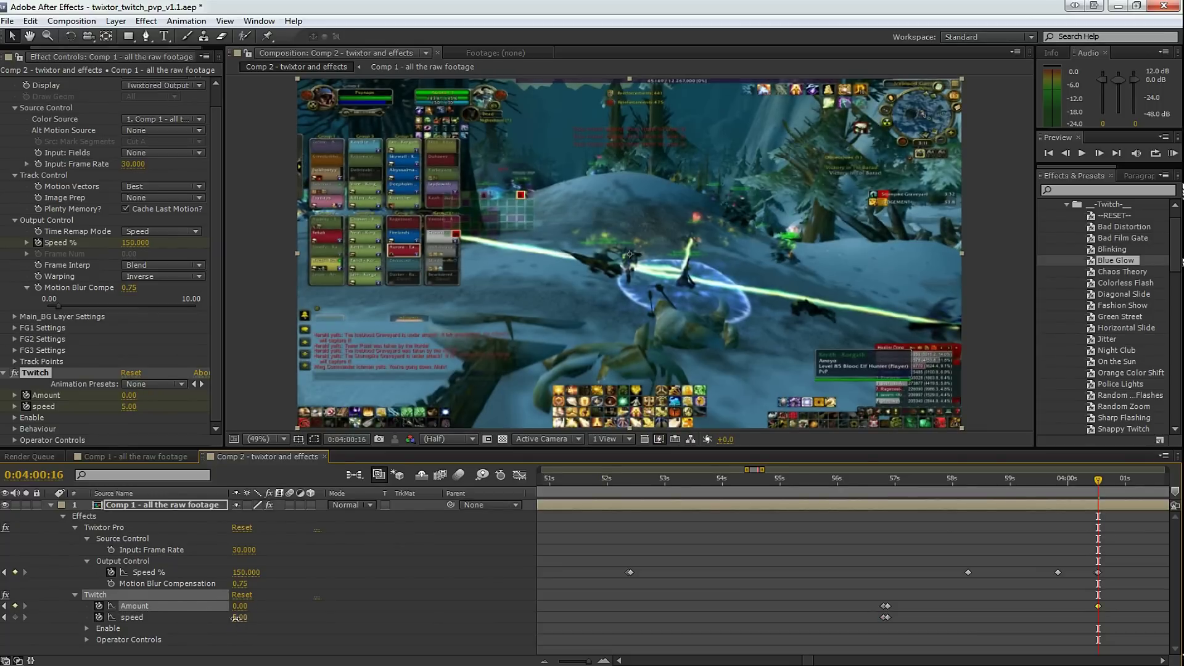
left_click_drag(238, 617, 54, 614)
left_click(885, 617)
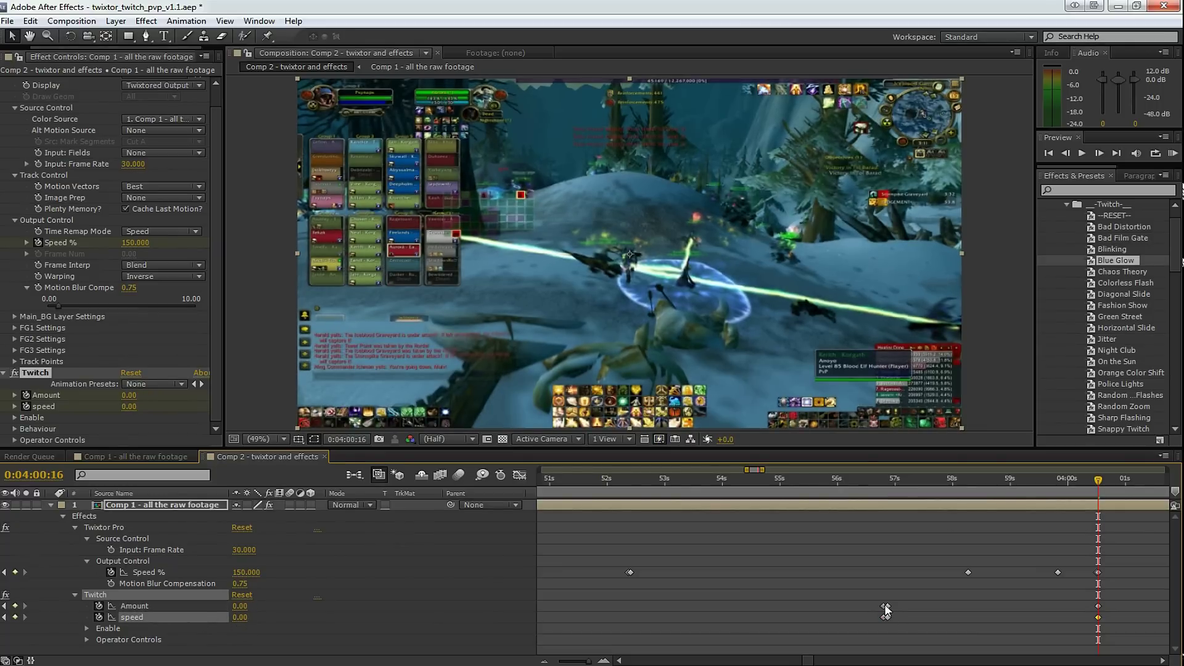
left_click(1098, 606, "shift")
left_click(875, 478)
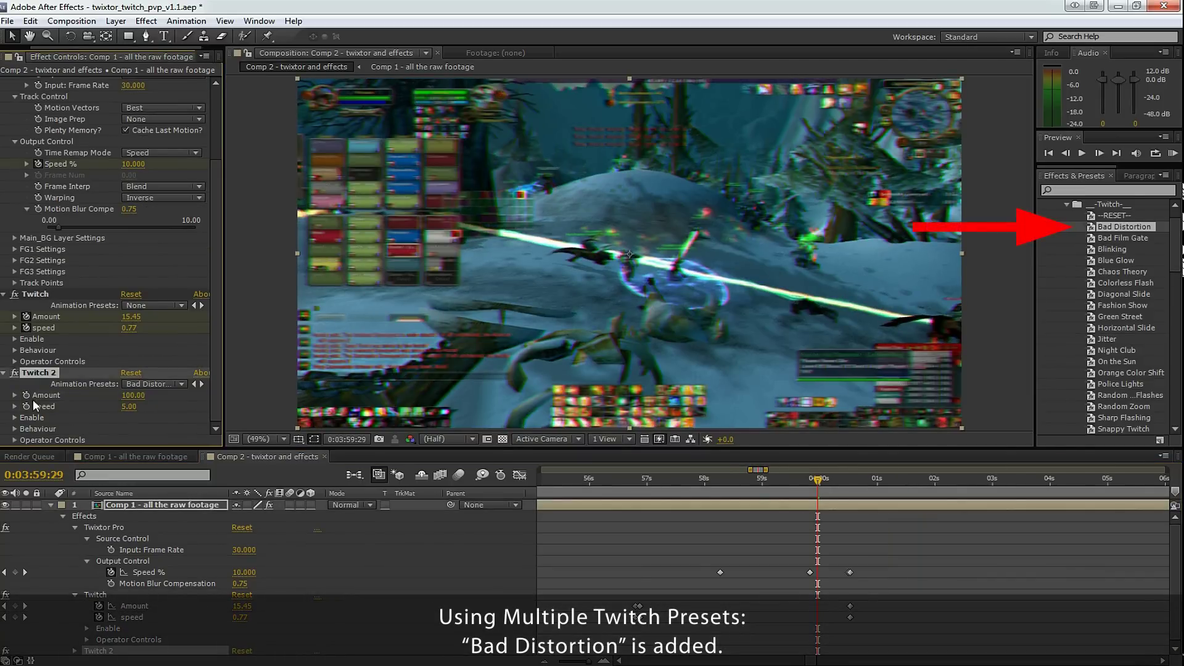
Start keyframing Twitch 2 Amount and speed, collapsing the Enable and Operator Controls groups
left_click(26, 395)
left_click(26, 407)
key("u")
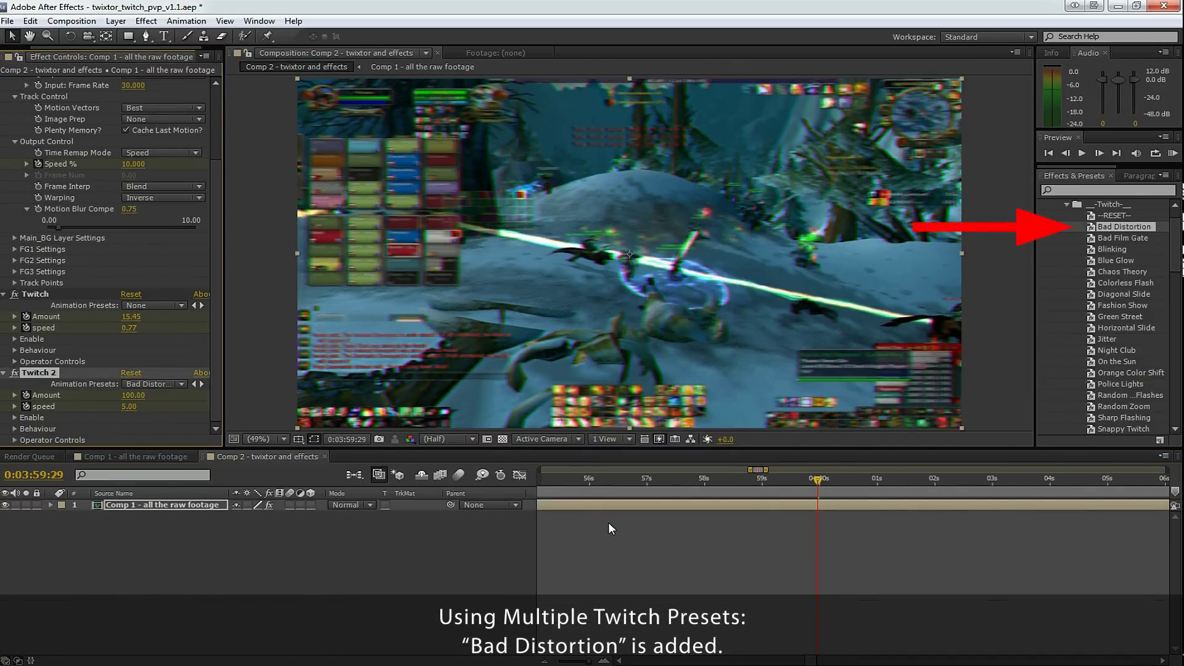
key("u")
key("u")
scroll(663, 613, "down", 5)
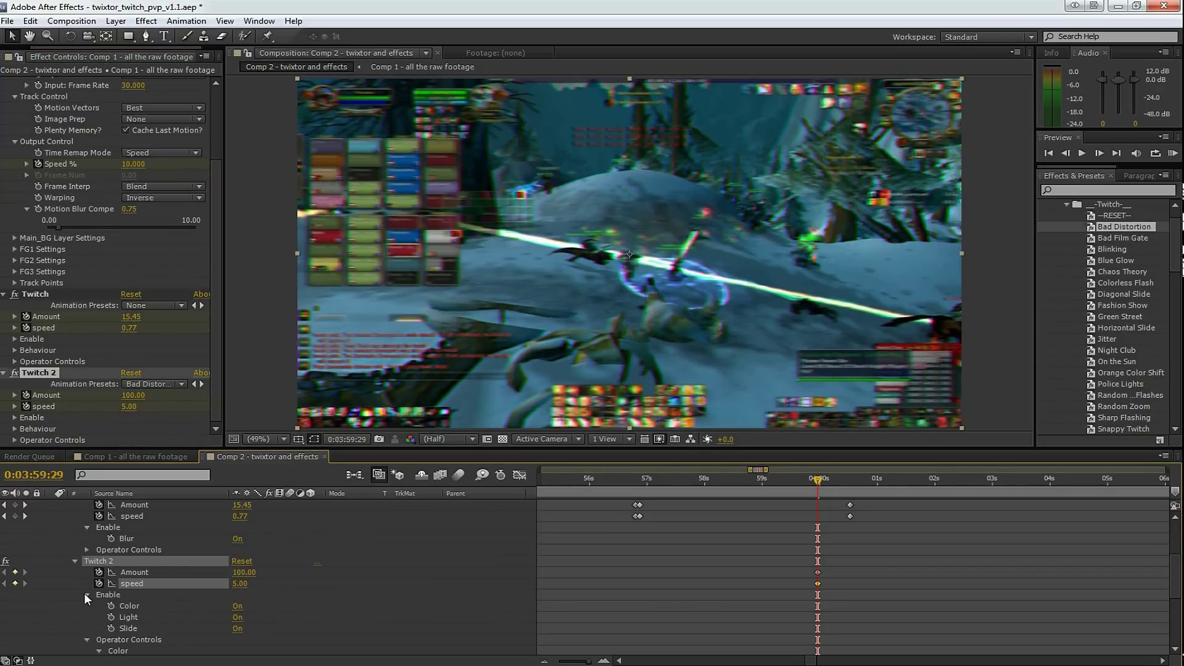
left_click(86, 638)
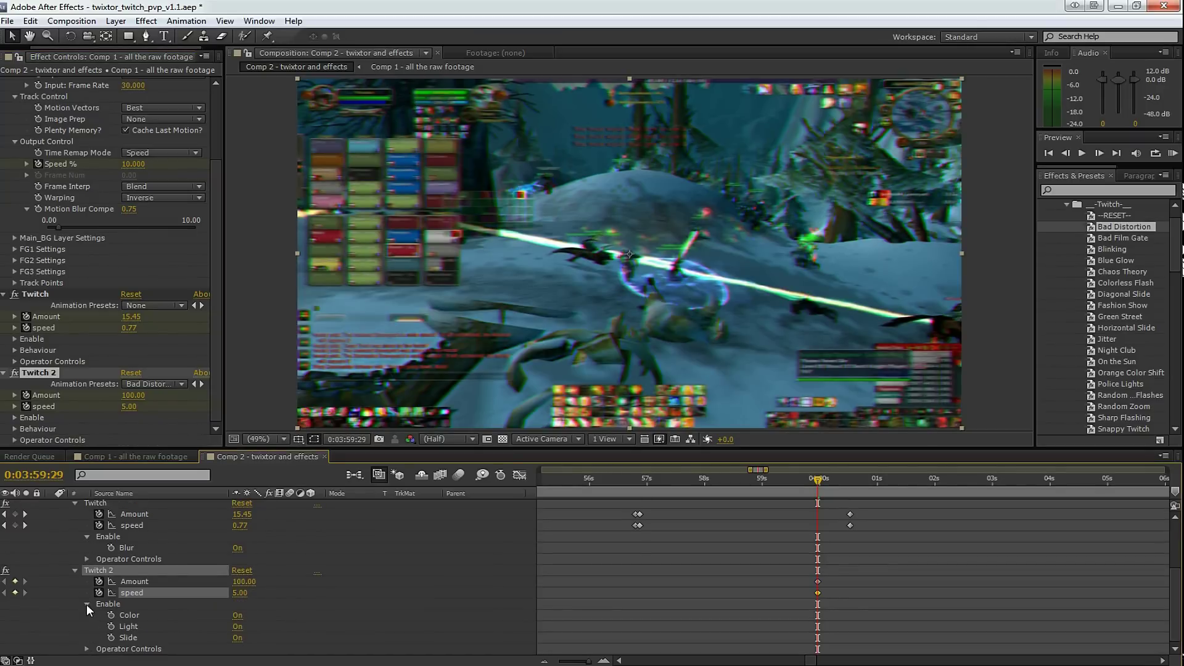
left_click(86, 604)
left_click(87, 571)
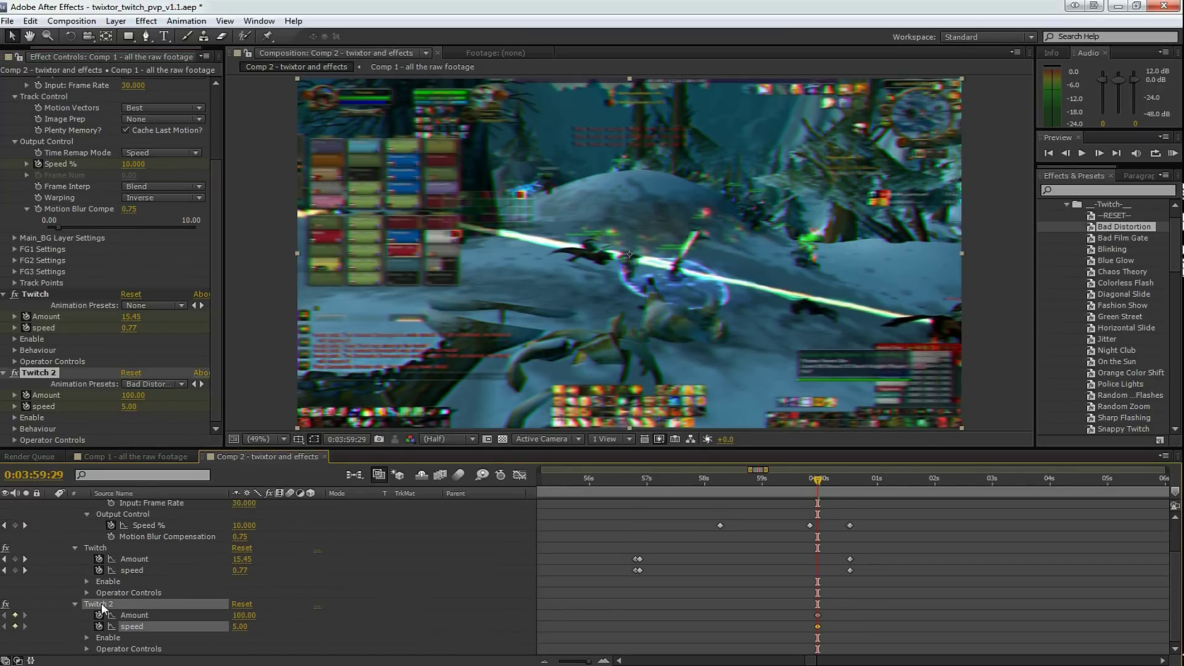
Set Twitch 2 Amount and speed to 0 at 0:03:59:27 and select the keyframes to shift later
left_click(815, 485)
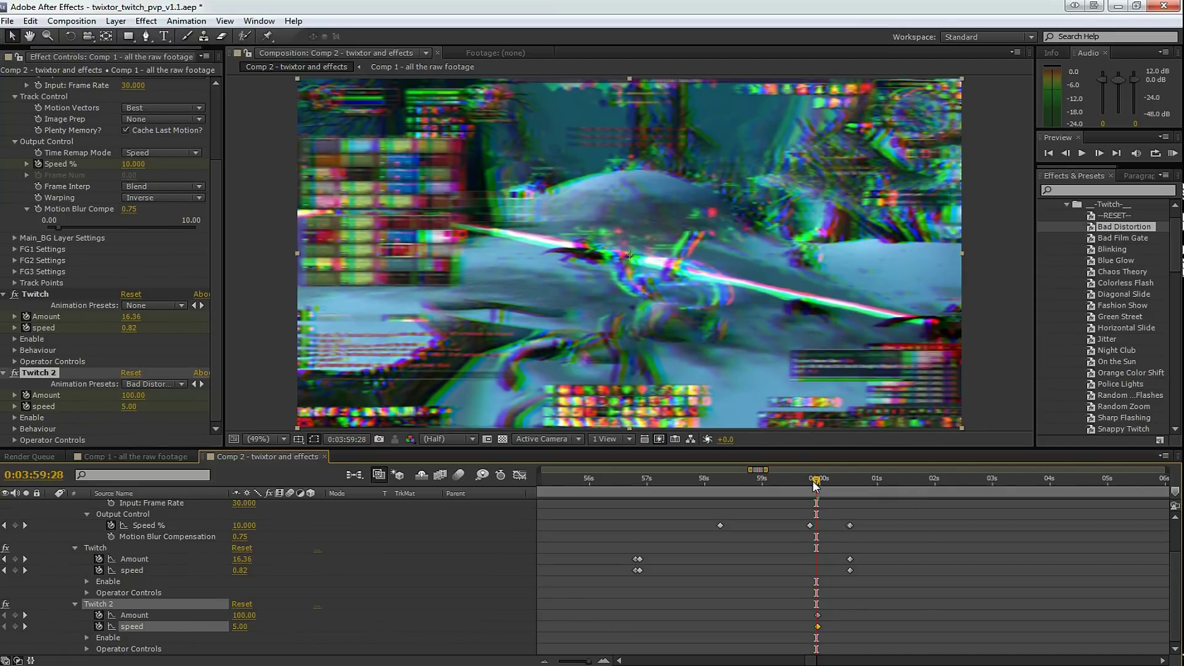
left_click_drag(816, 486, 814, 485)
left_click(120, 617)
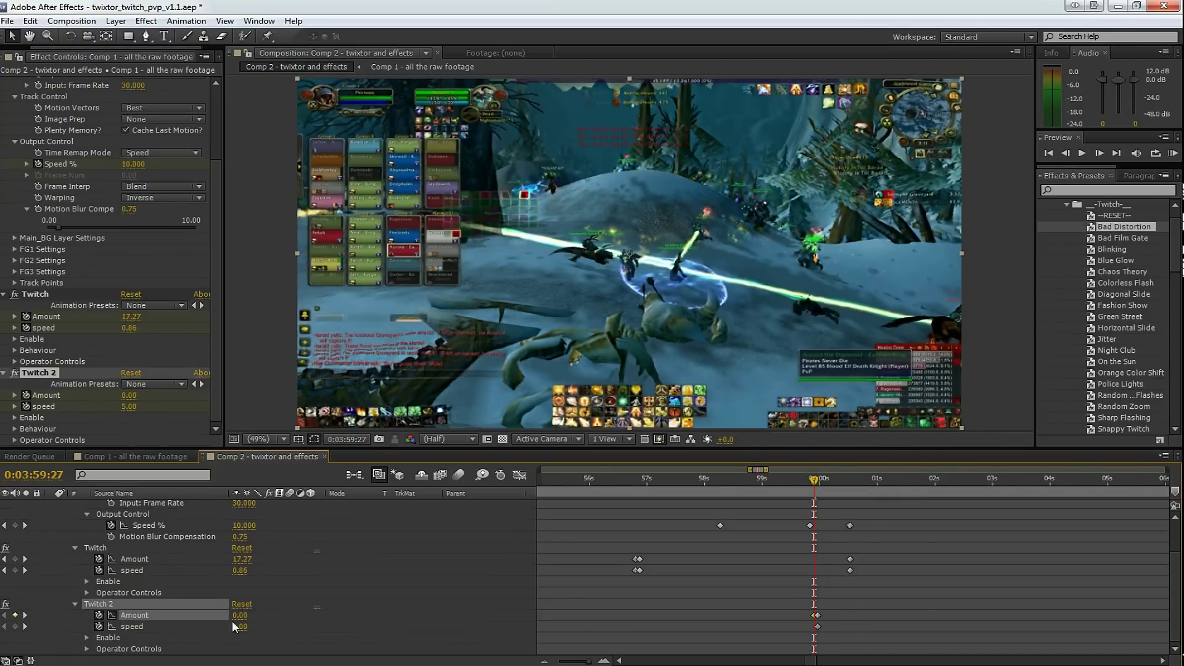
left_click_drag(239, 626, 123, 624)
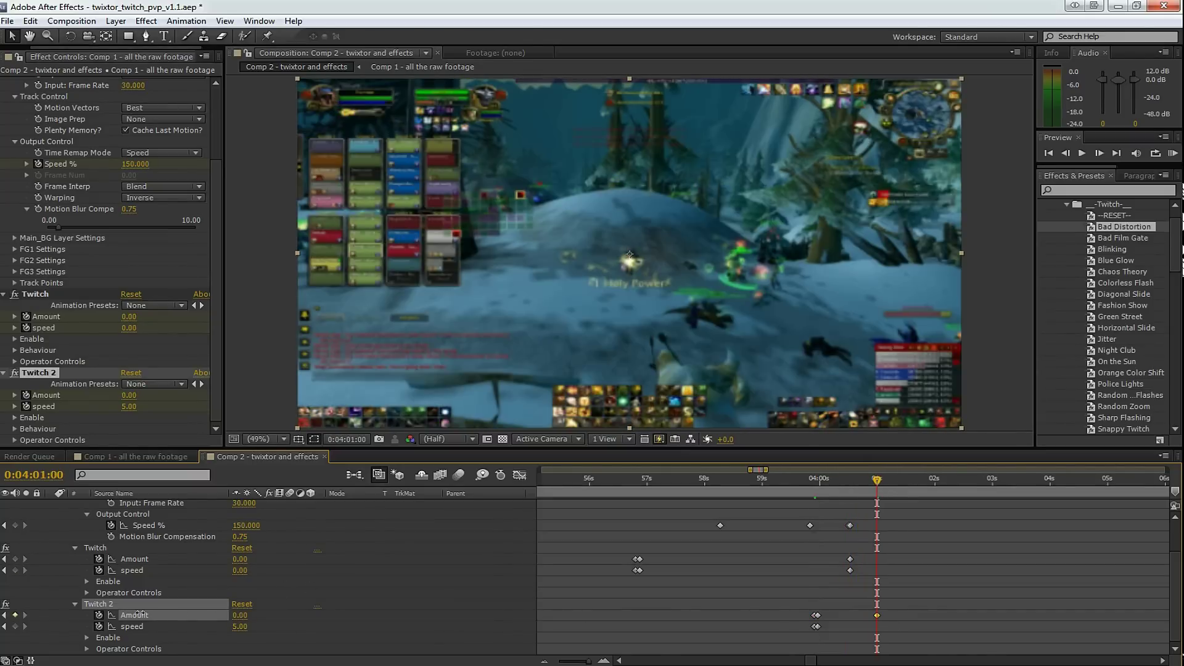
left_click_drag(239, 627, 71, 613)
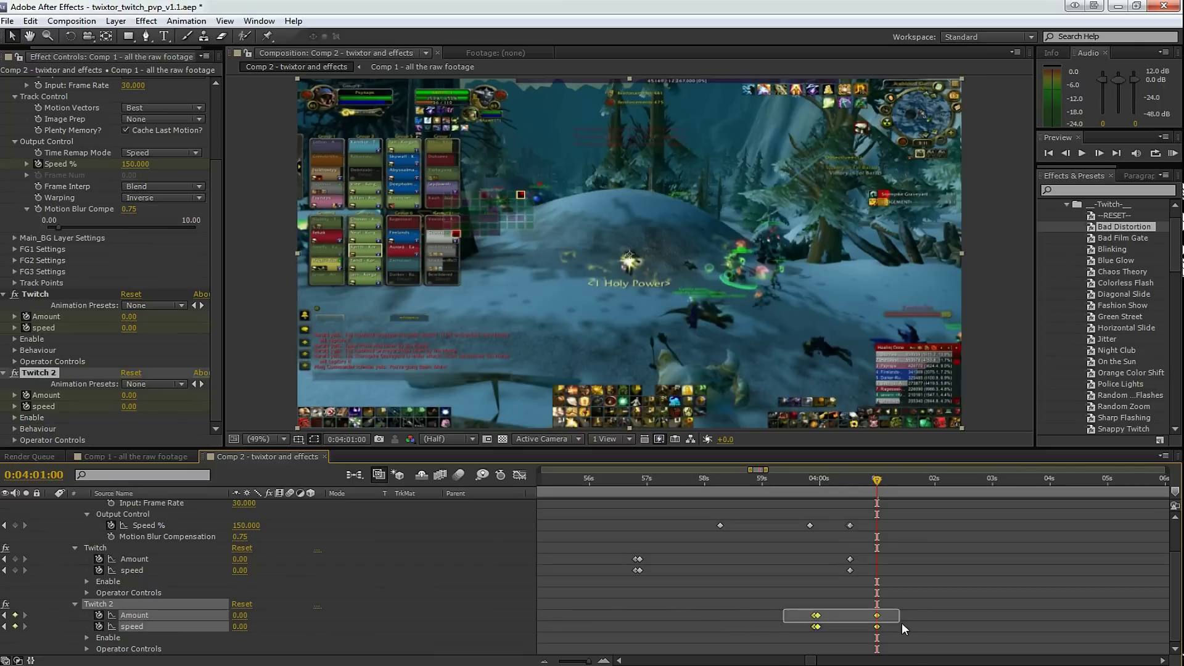
mouse_move(855, 479)
left_mouse_down()
mouse_move(815, 480)
mouse_move(860, 485)
left_mouse_up()
left_click_drag(892, 615, 878, 631)
left_click_drag(878, 631, 875, 634)
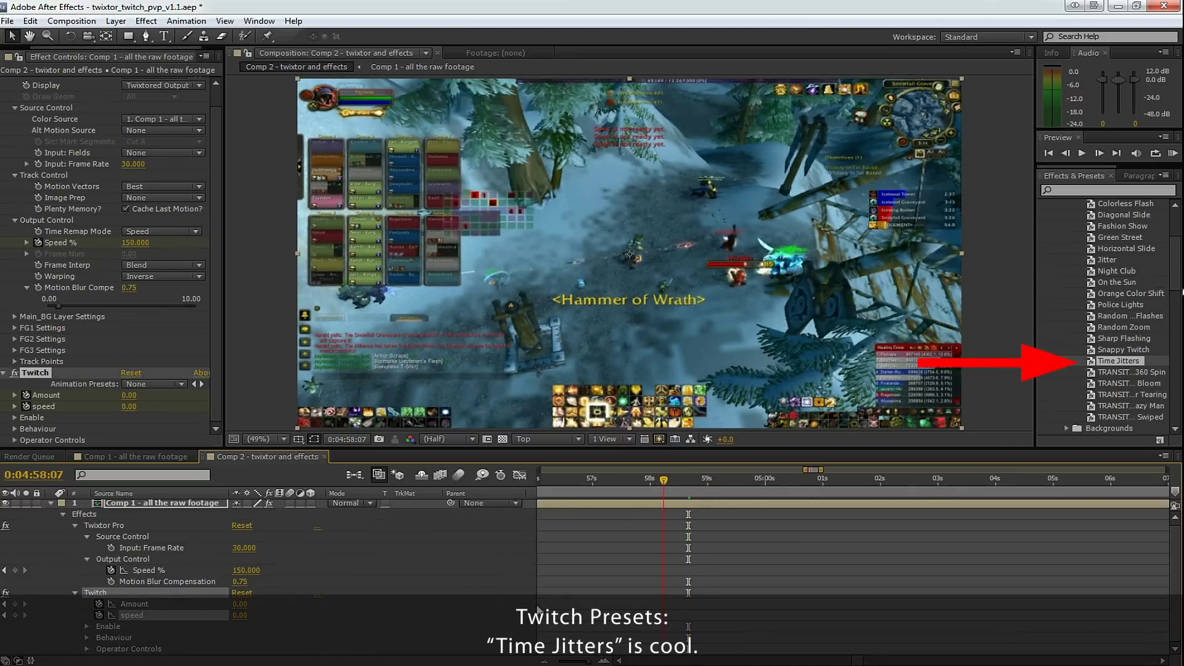
Keyframe Twitch Amount at 100 and speed at 0:04:58:10, then preview
left_click(15, 615)
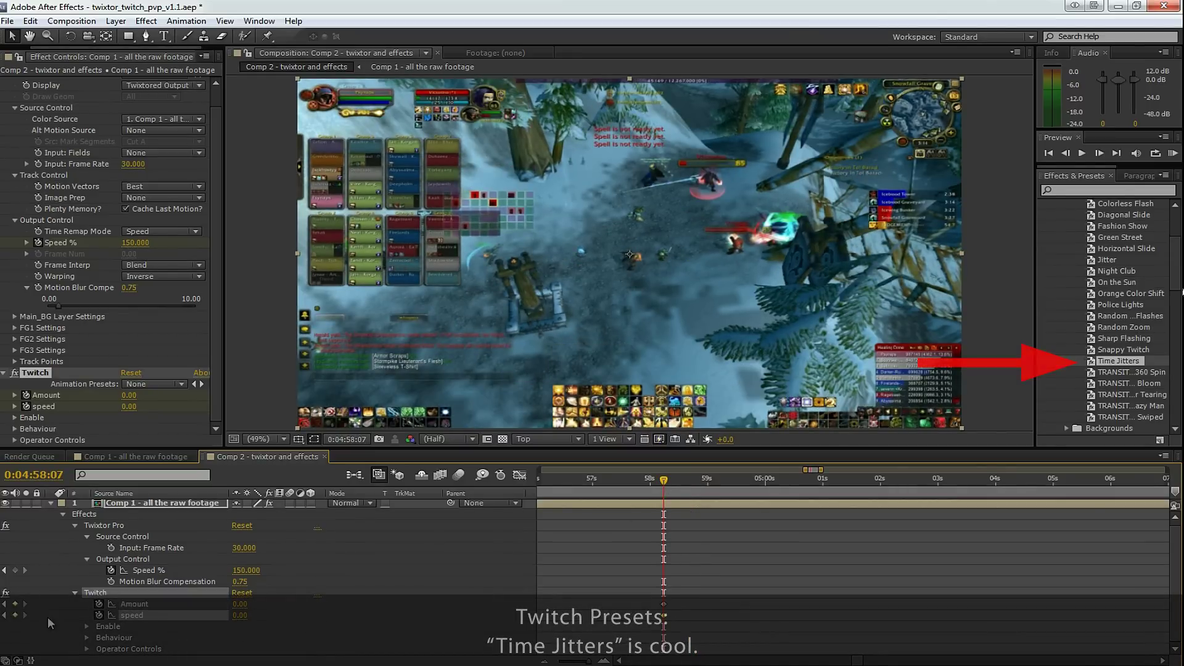
left_click(665, 480)
left_click_drag(665, 480, 668, 480)
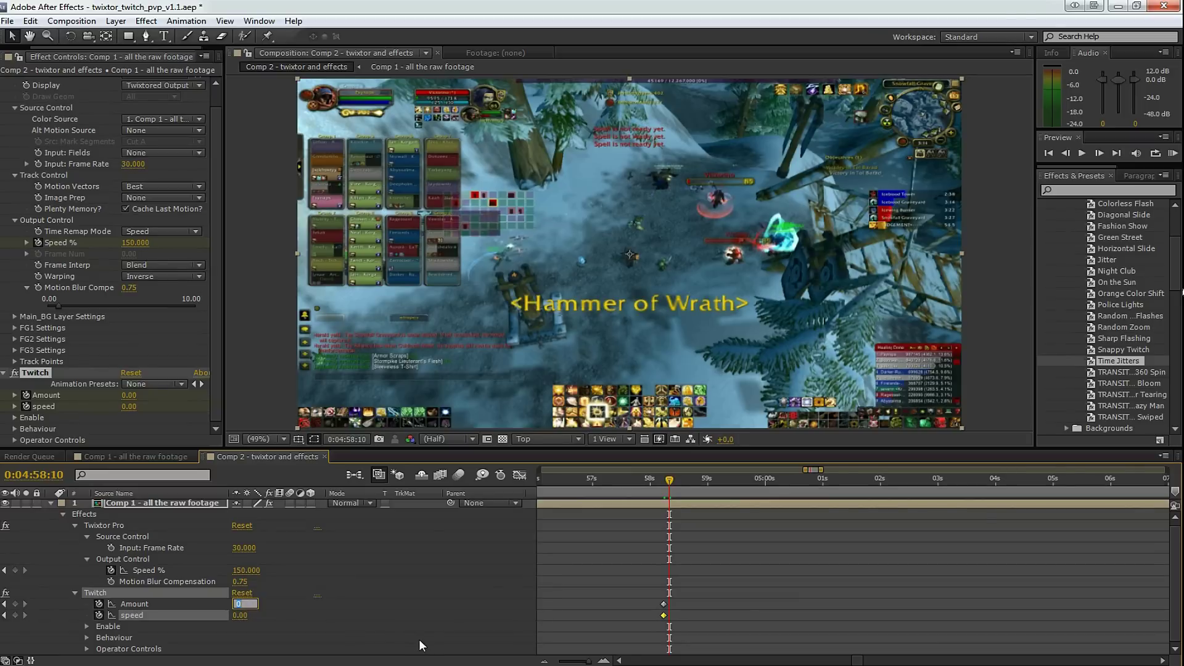
type("100")
key("Return")
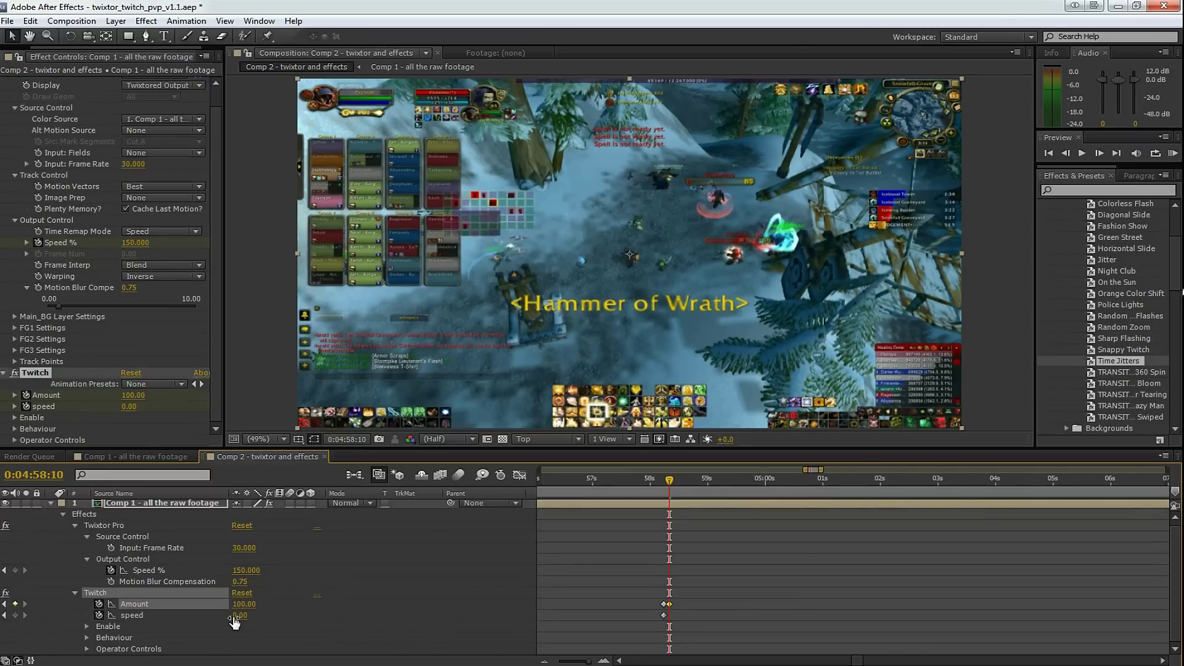
left_click(237, 616)
left_click(632, 478)
key("space")
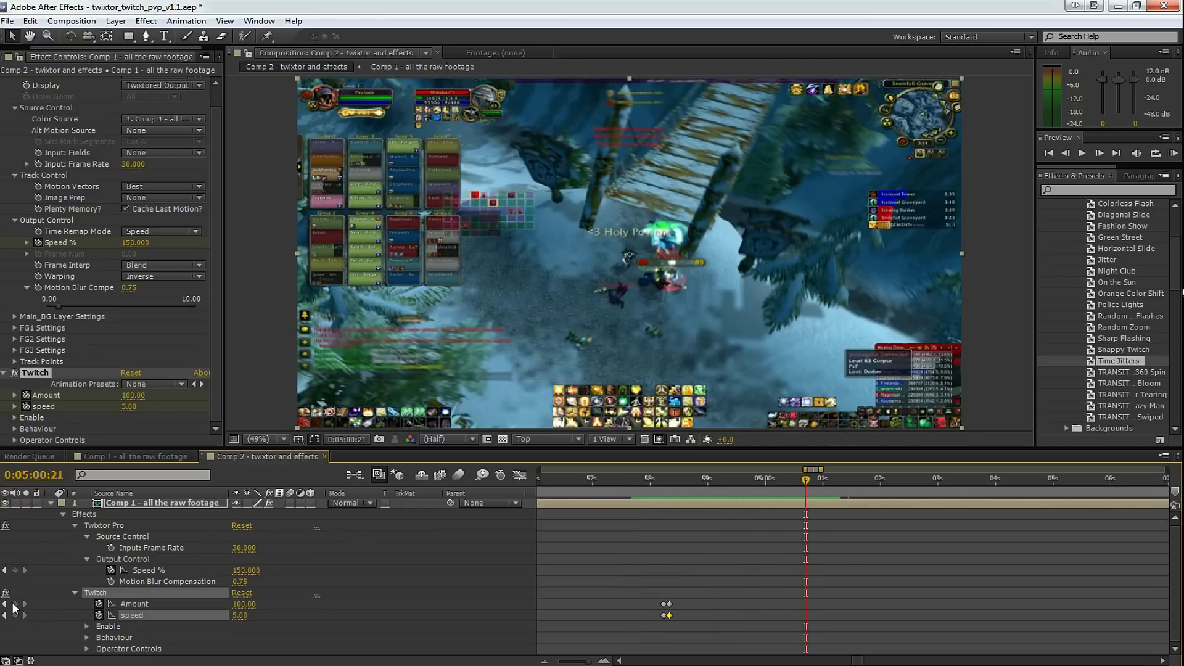
Key Twitch at 0:05:00:21, then drop Amount and speed to 0 at 0:05:00:24
left_click(14, 604)
left_click_drag(807, 480, 812, 480)
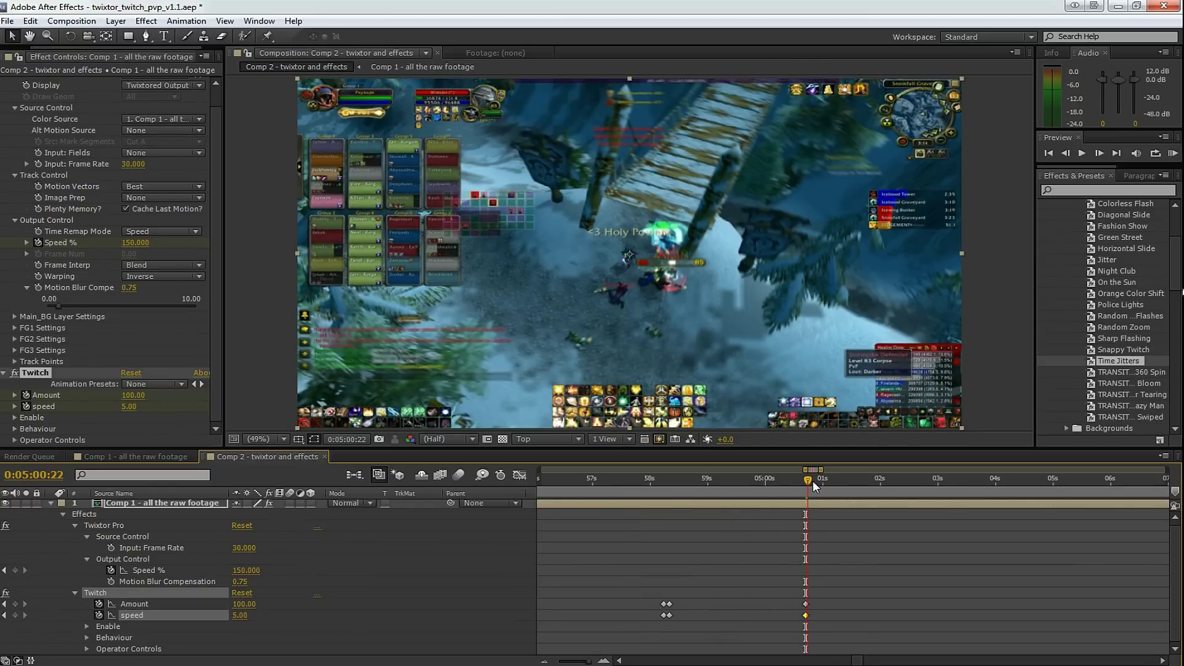
left_click_drag(179, 606, 123, 608)
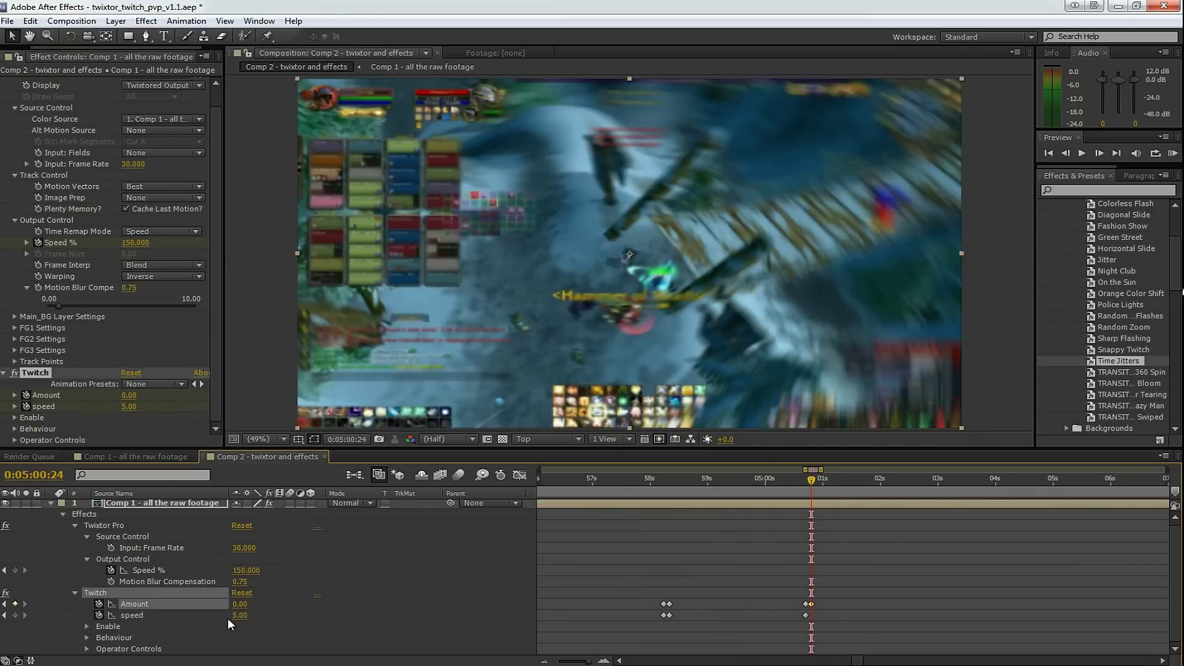
left_click_drag(238, 615, 107, 630)
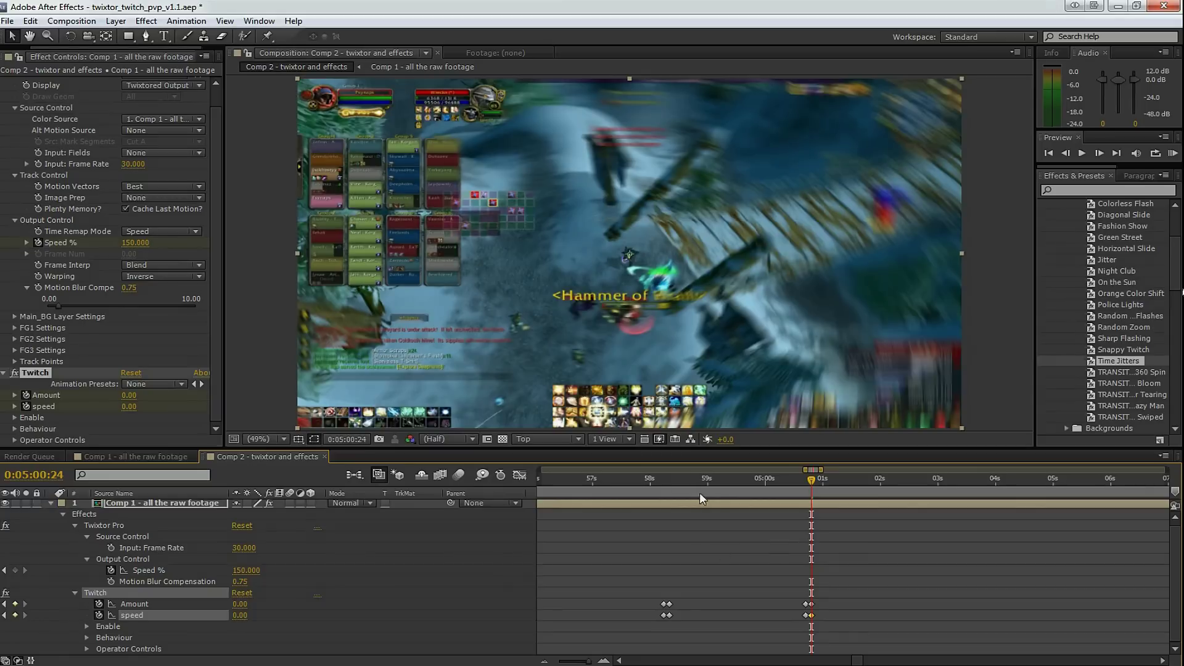